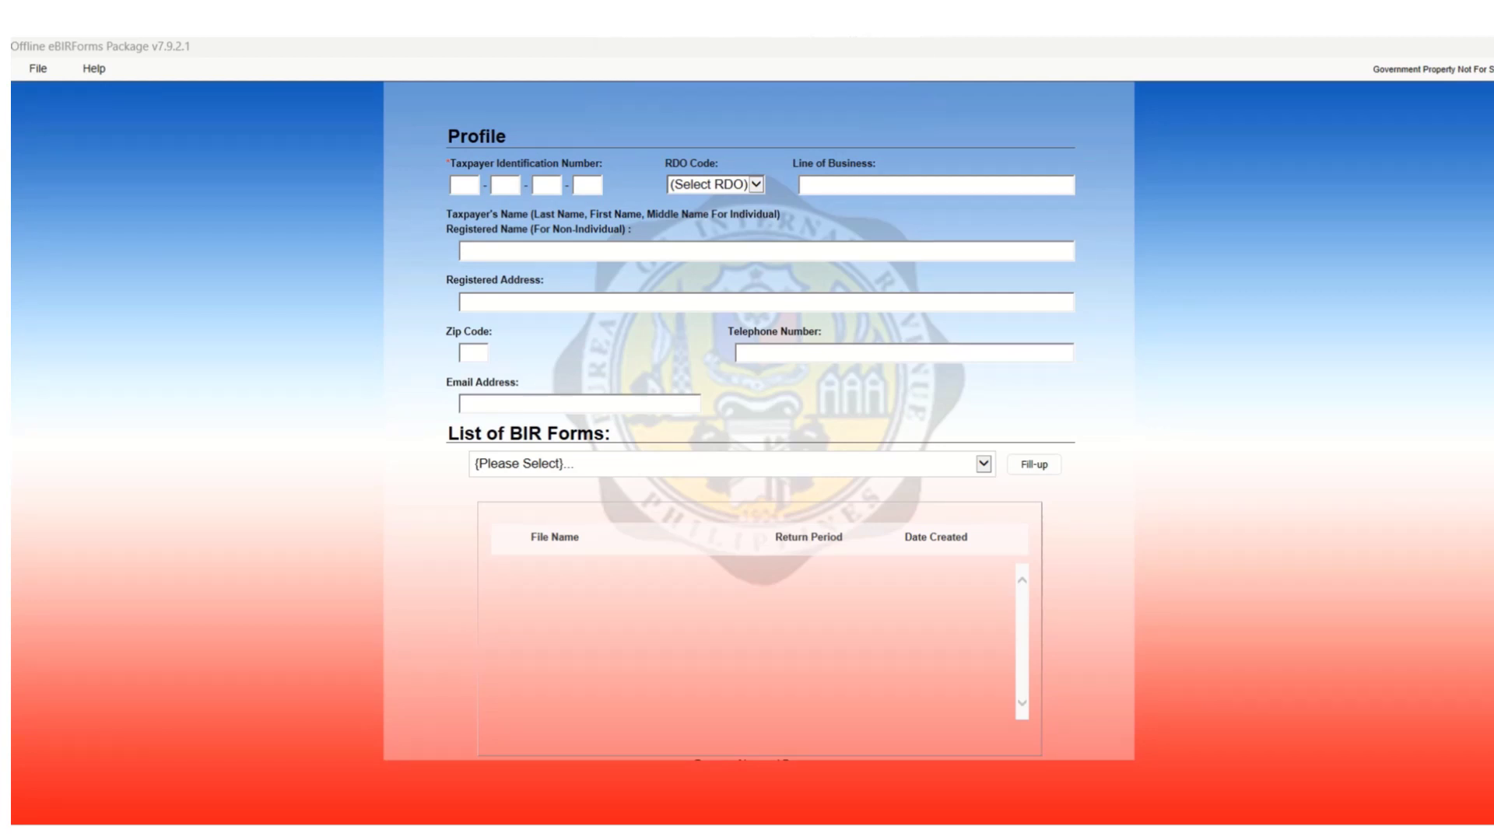
Enter the taxpayer's TIN across the four TIN boxes of the profile.
left_click(465, 185)
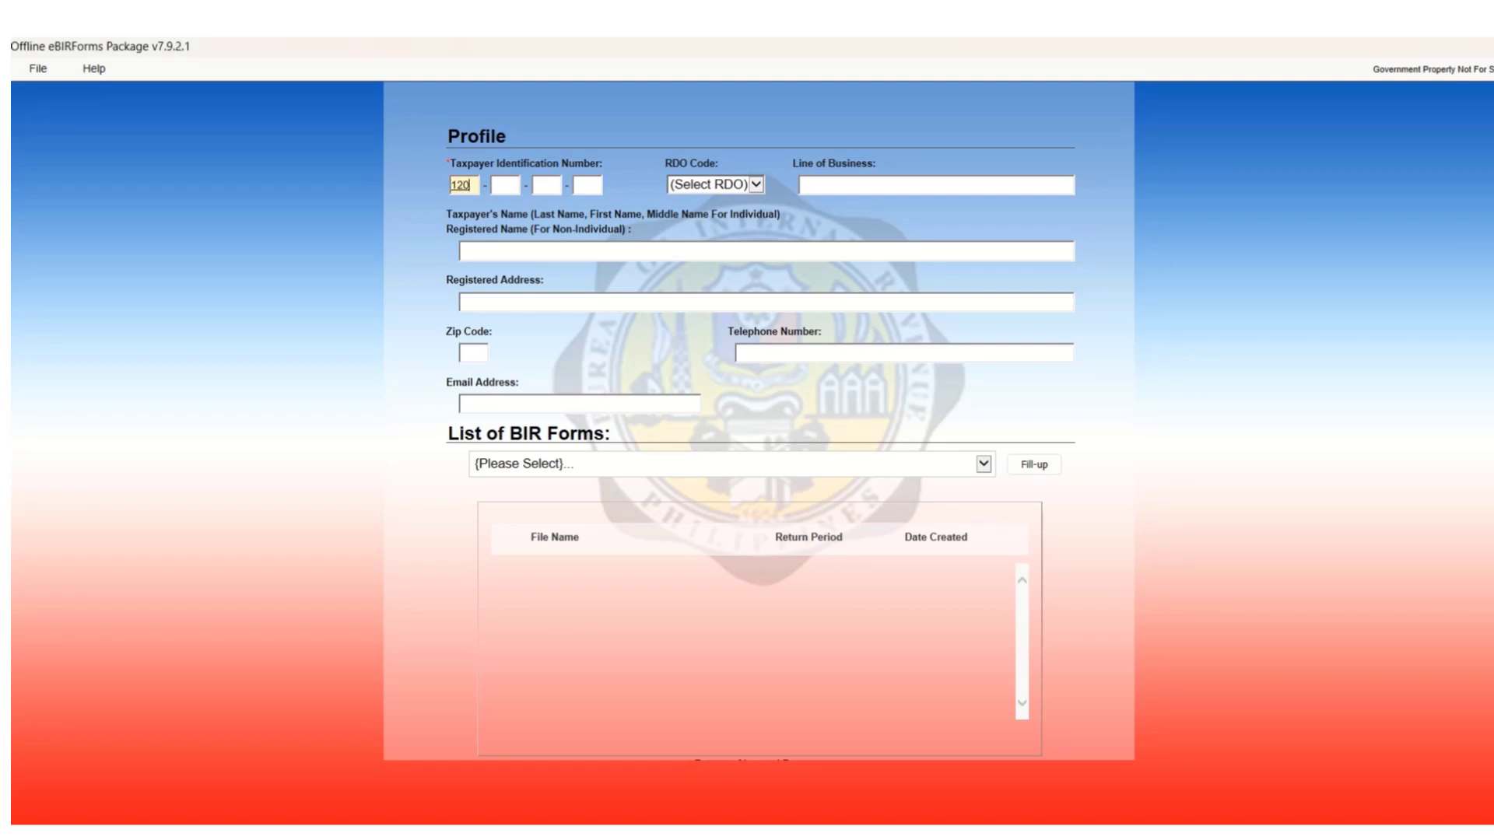
left_click(505, 186)
left_click(546, 185)
left_click(588, 185)
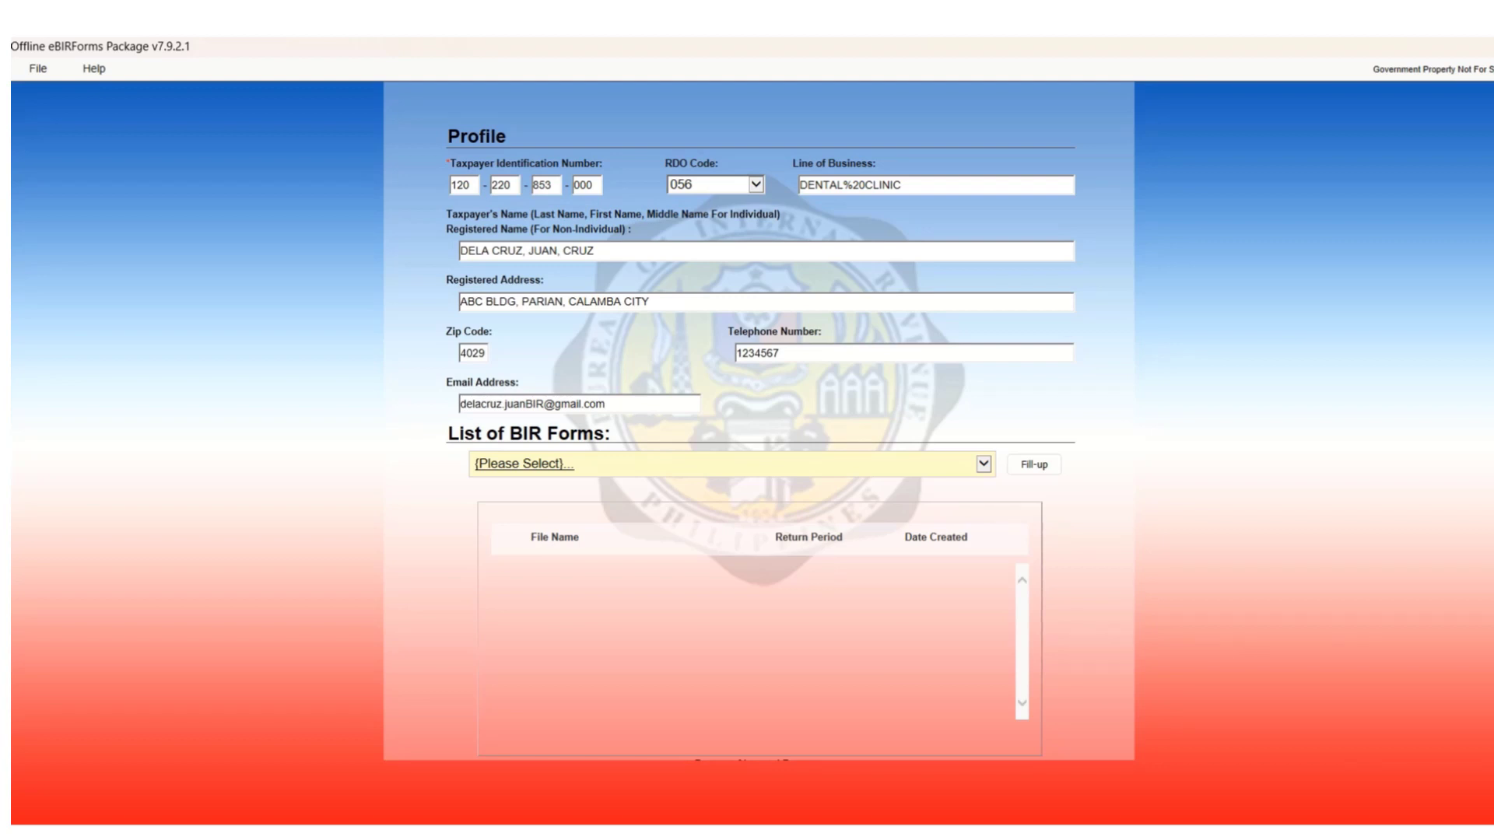
Select BIR Form 1701Qv2018 from the forms list and save the profile via Fill-up.
left_click(984, 464)
scroll(778, 725, "down", 3)
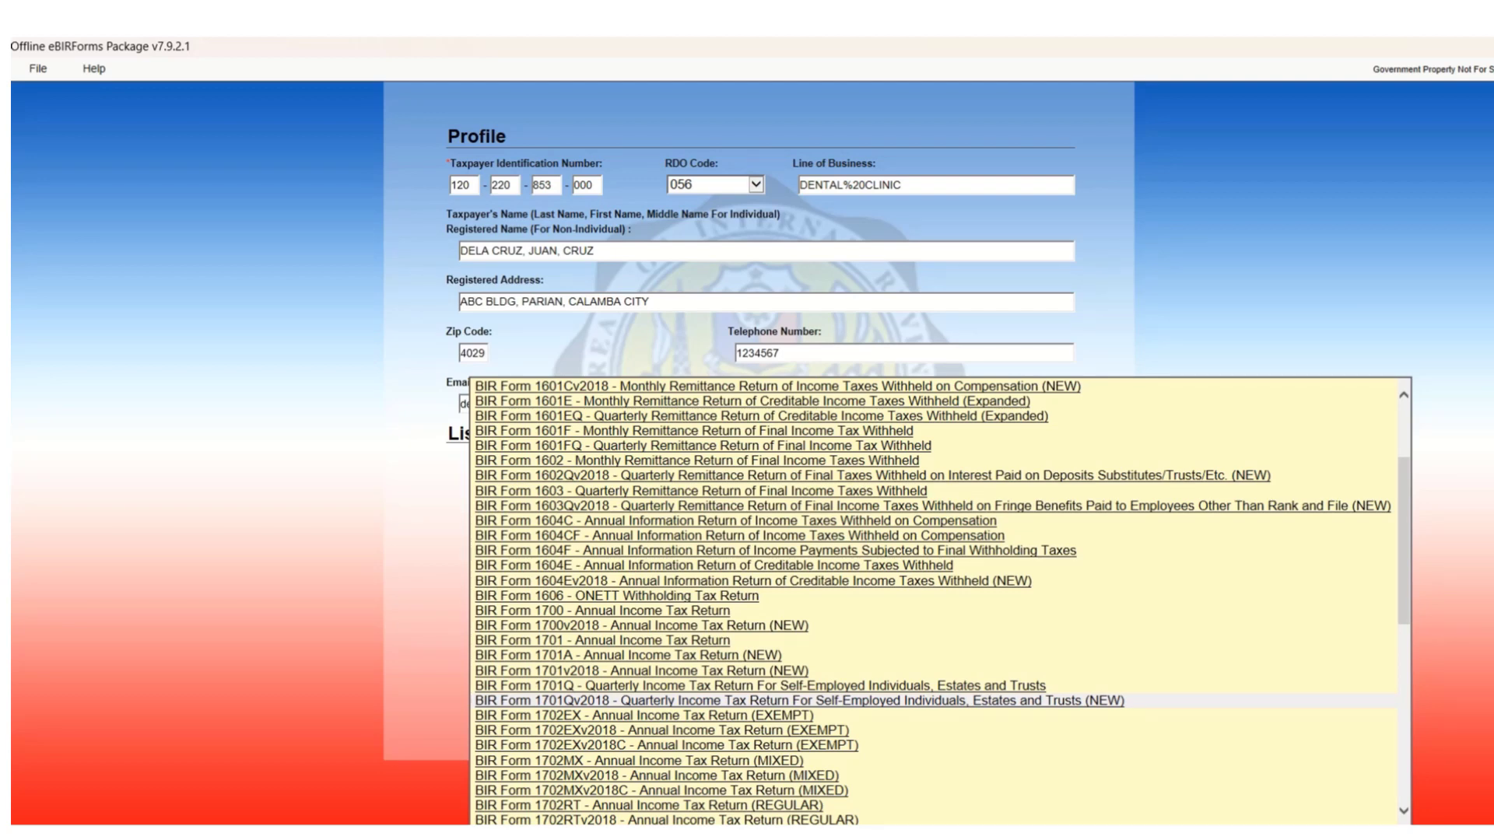
key("Return")
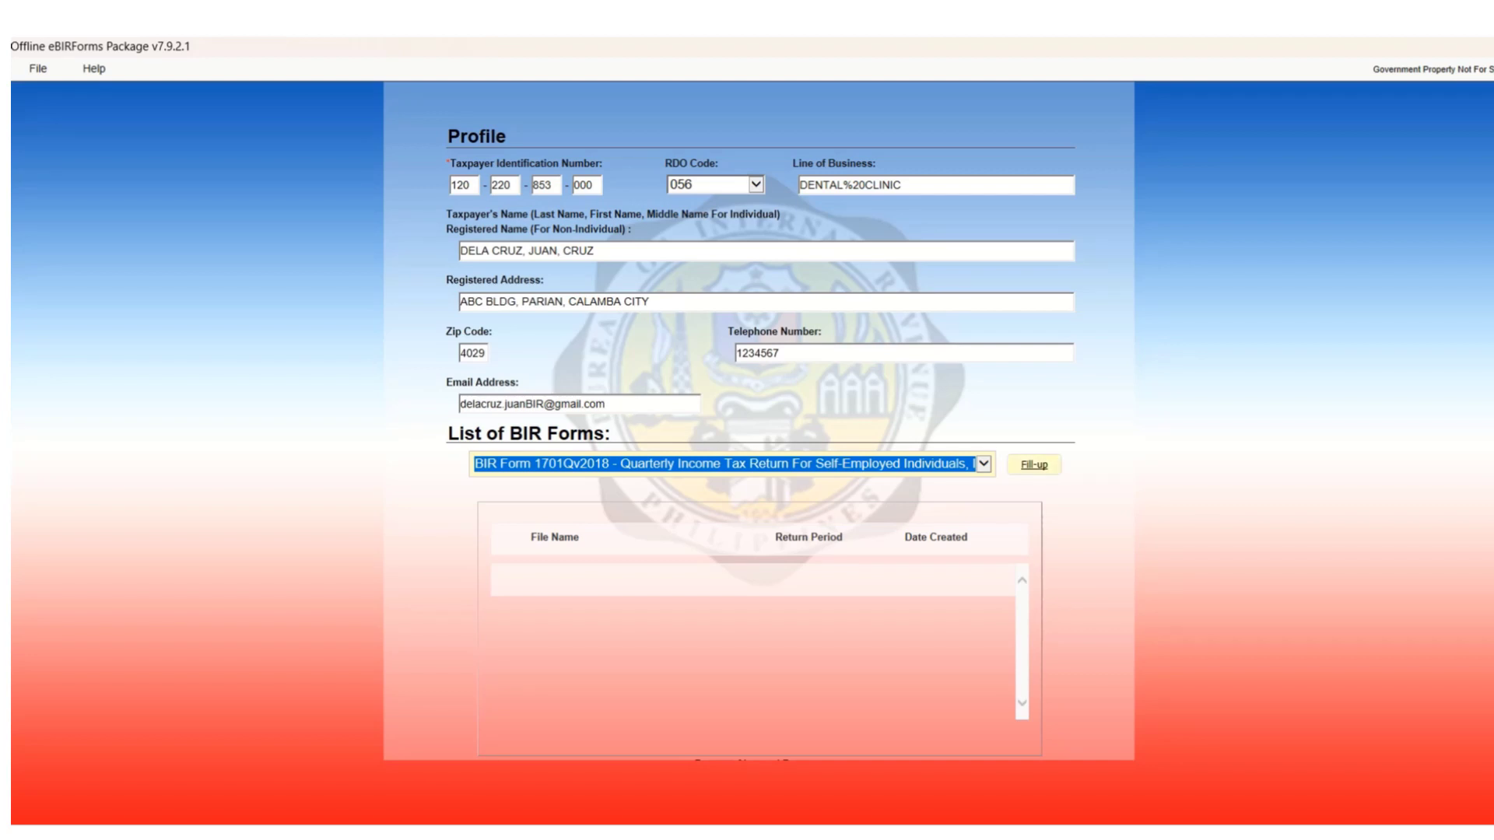
left_click(1034, 464)
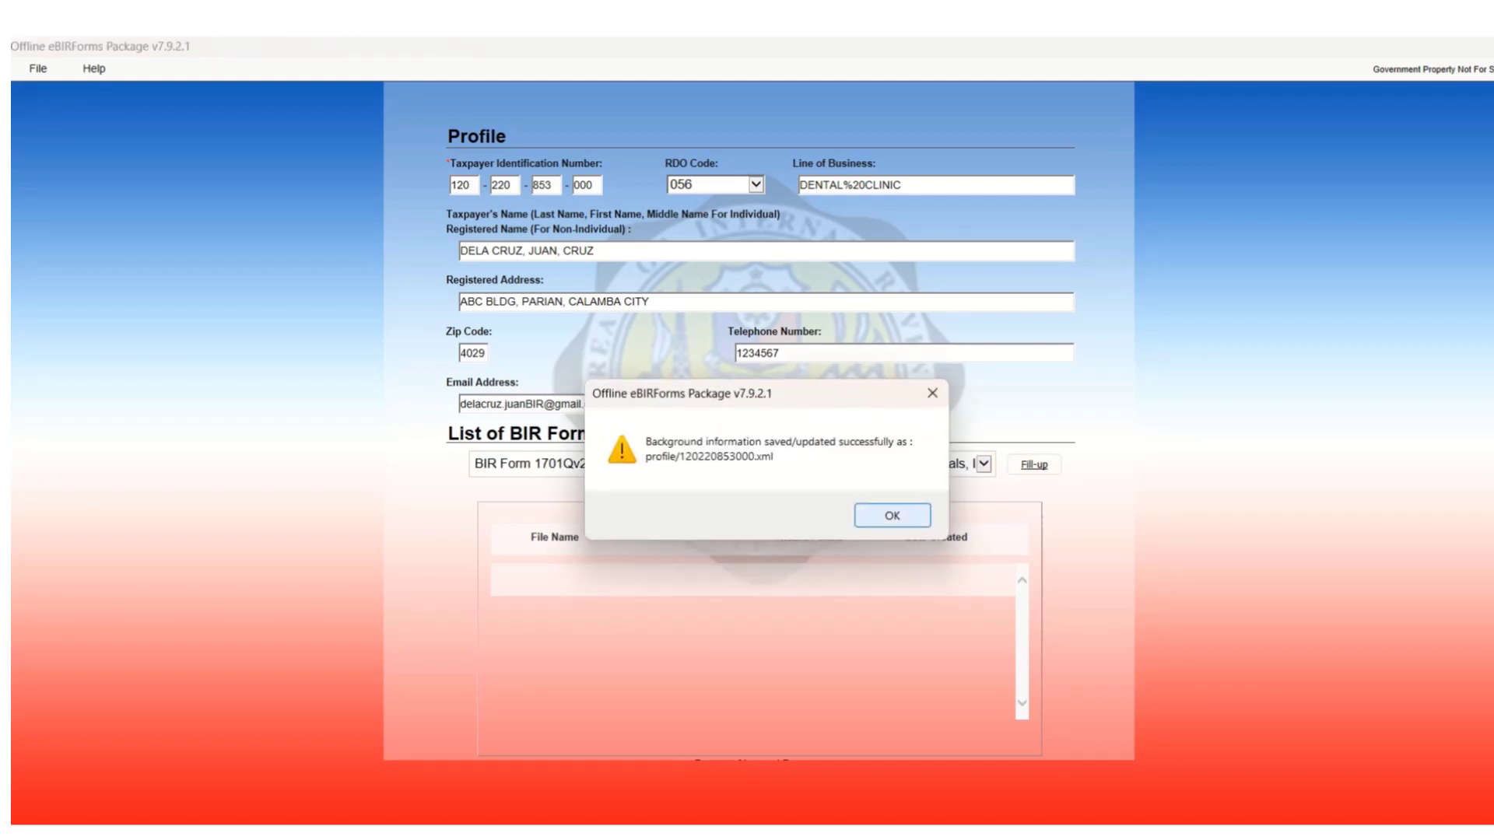
Acknowledge the profile-saved message so the 1701Q return loads.
key("Return")
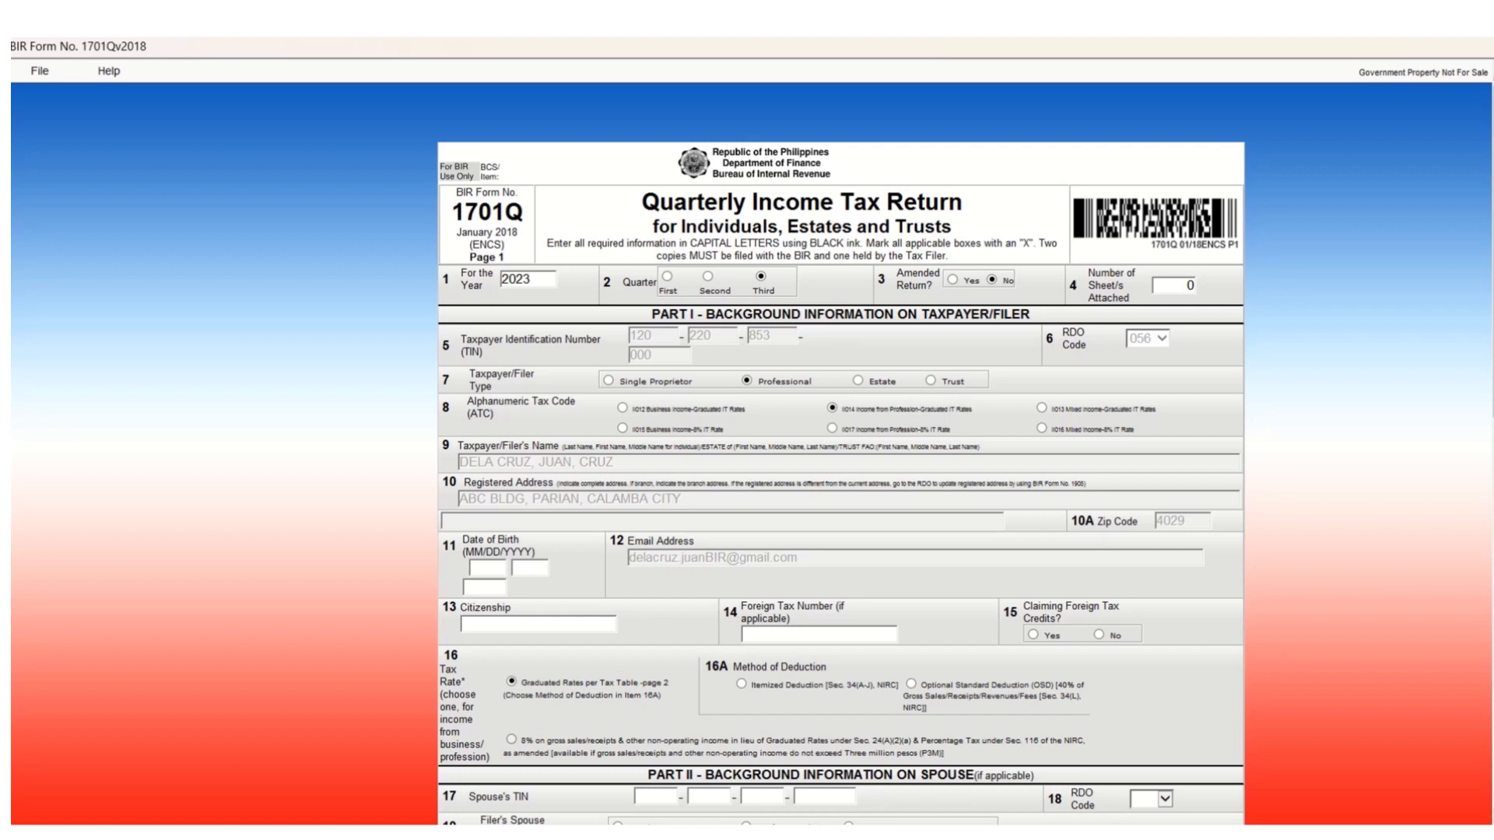
Enter the filer's date of birth (month, day, year) in item 11.
scroll(841, 451, "down", 2)
left_click(487, 452)
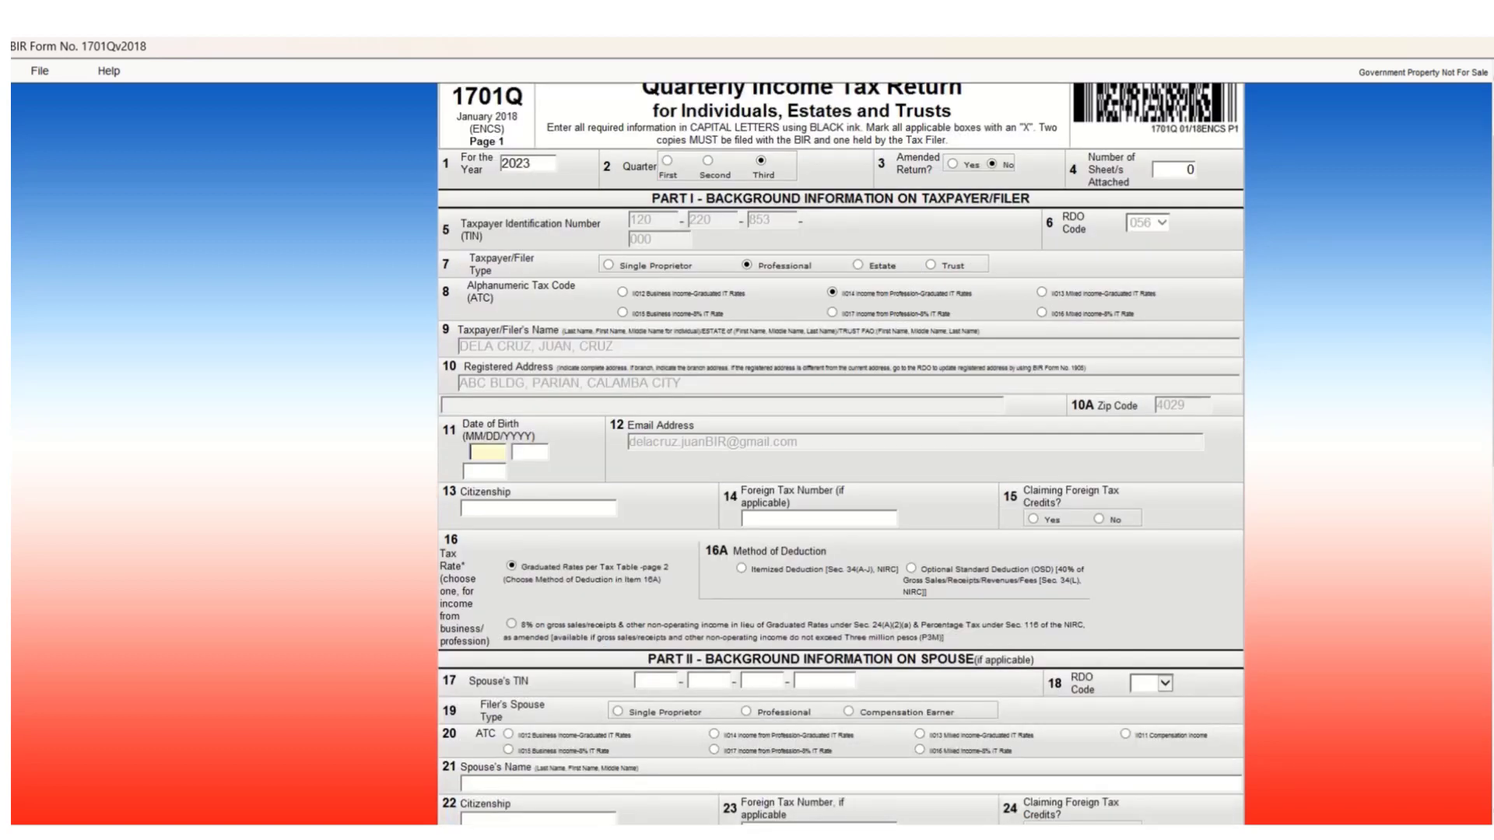
key("Tab")
key("Tab")
Set the citizenship in item 13 to FILIPINO.
left_click(538, 509)
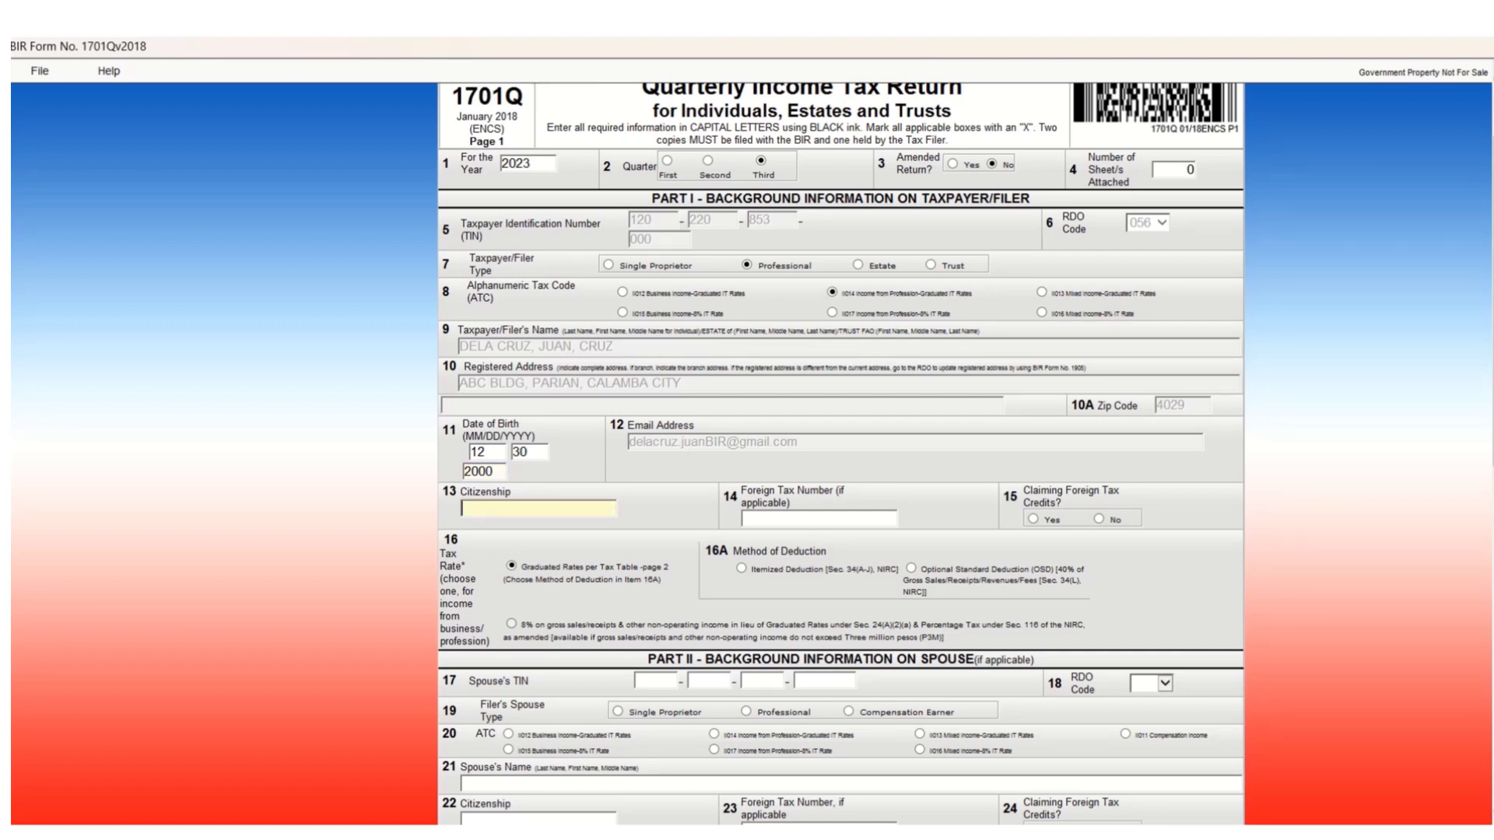
type("FILIPINO")
key("Tab")
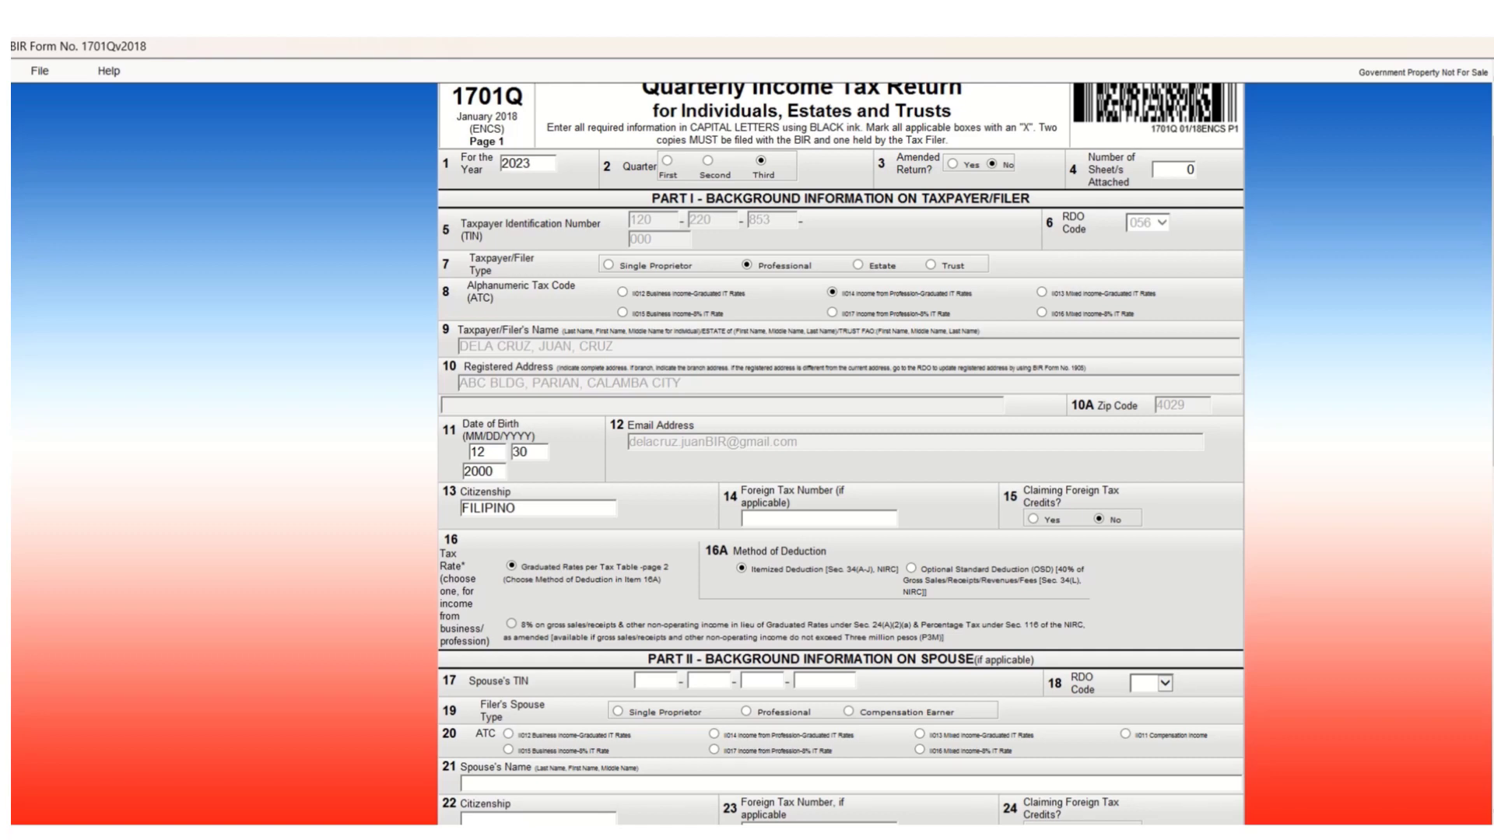
scroll(840, 453, "down", 5)
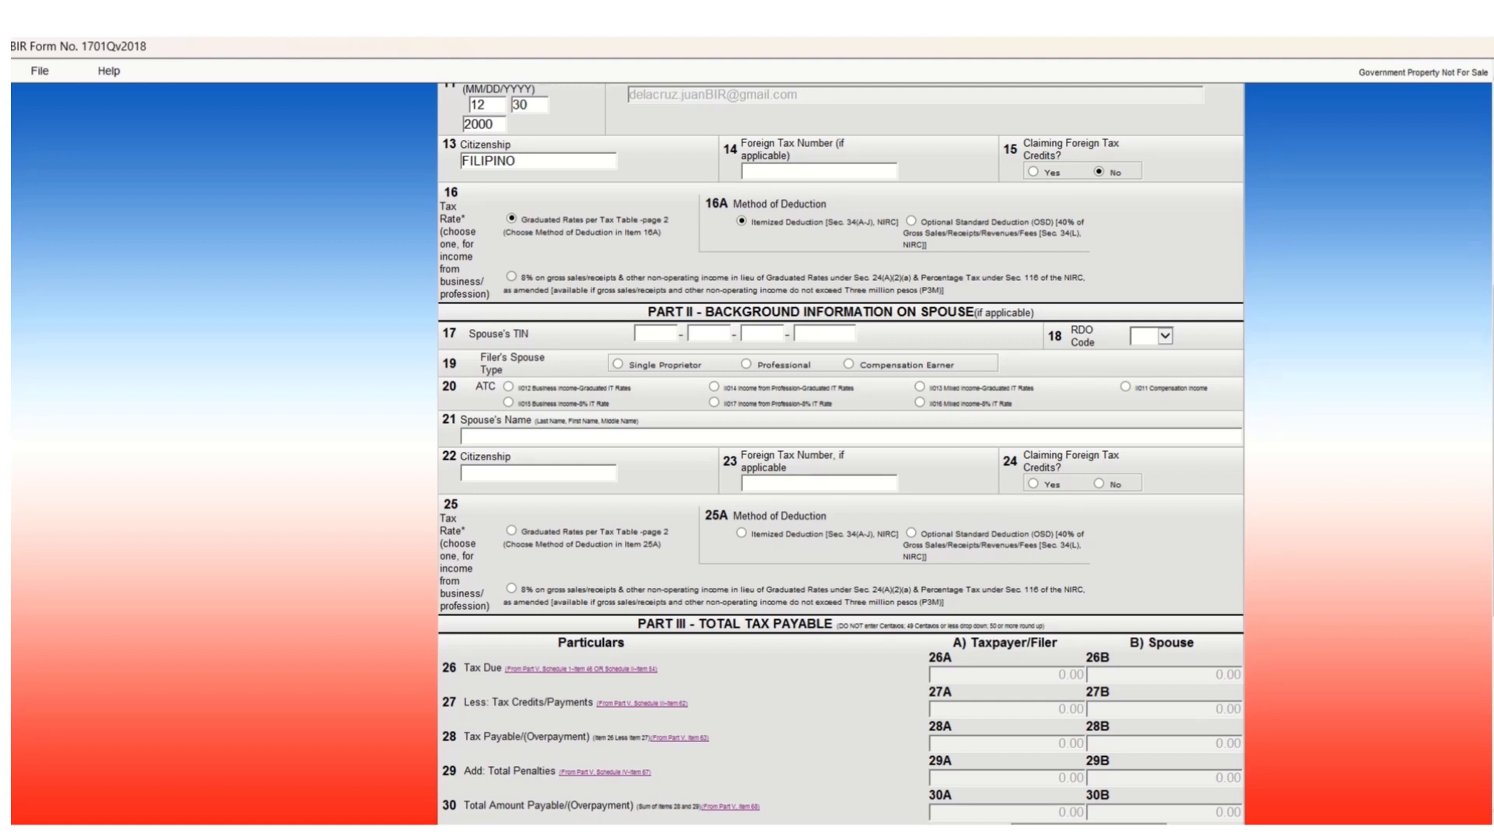
Review the rest of page 1 and advance to page 2 of the 1701Q form.
scroll(841, 452, "down", 5)
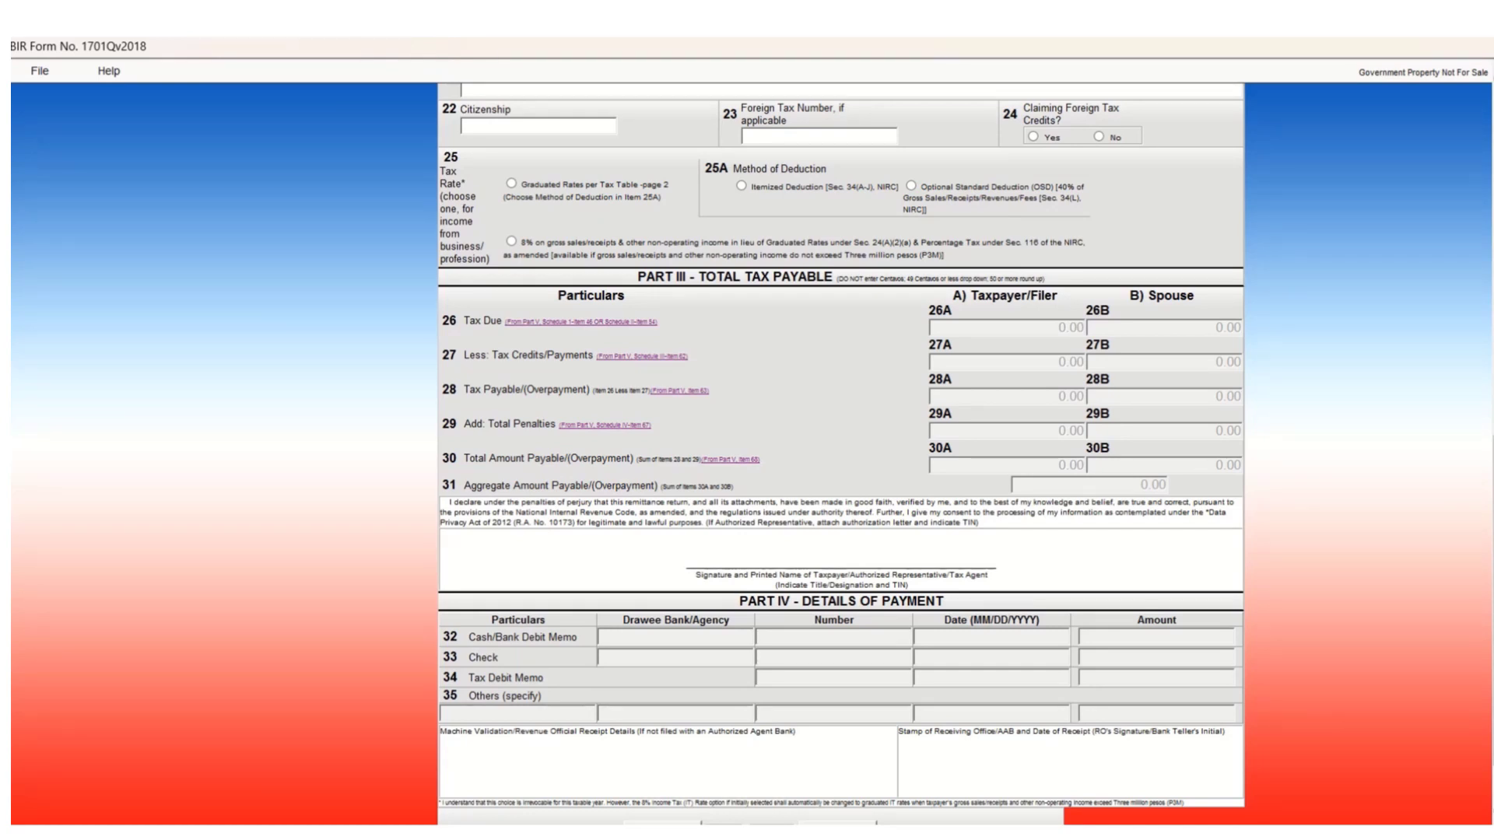
scroll(841, 452, "down", 1)
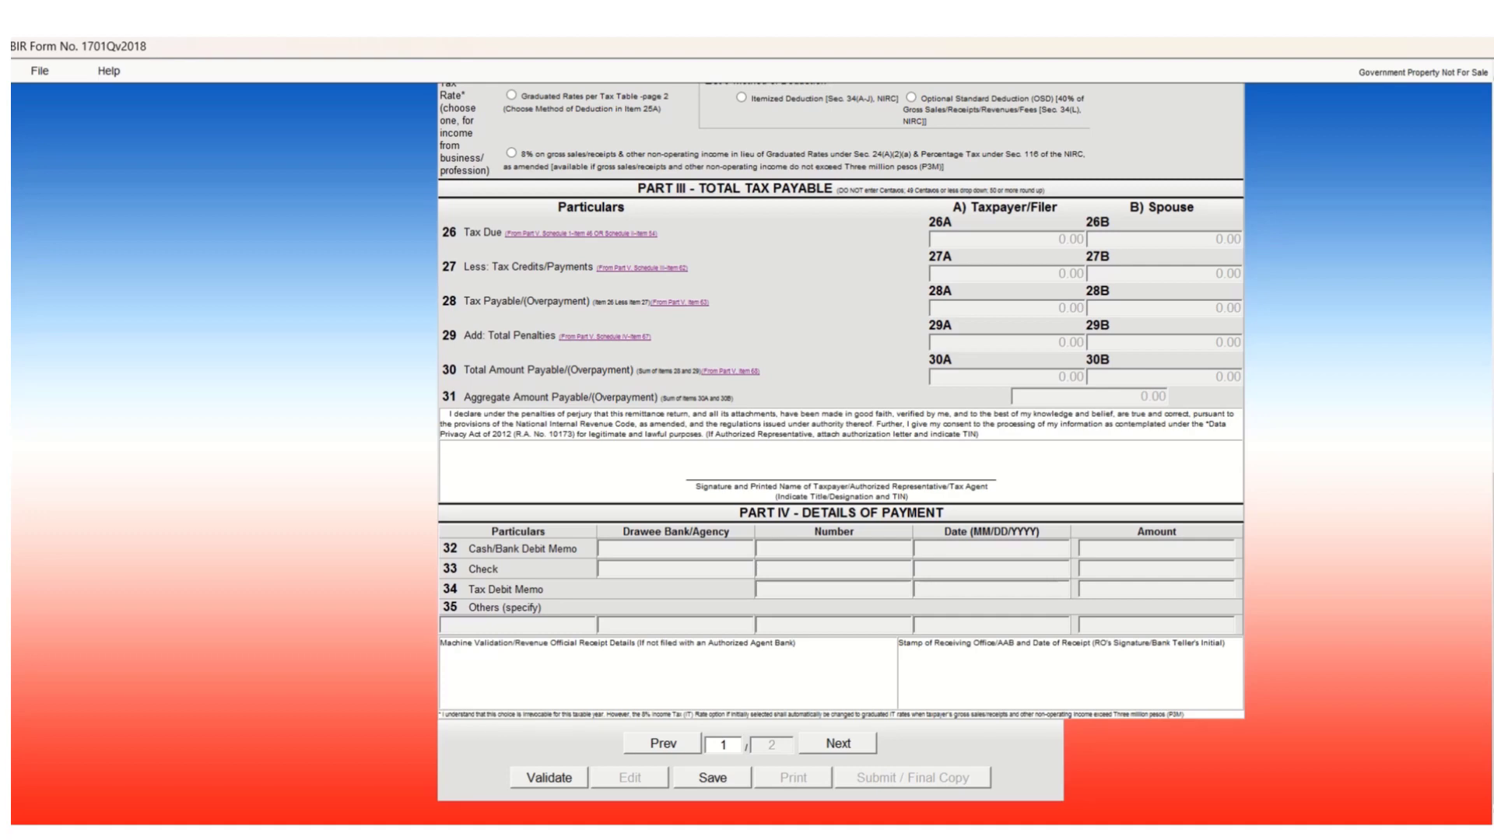
left_click(838, 743)
scroll(751, 467, "up", 15)
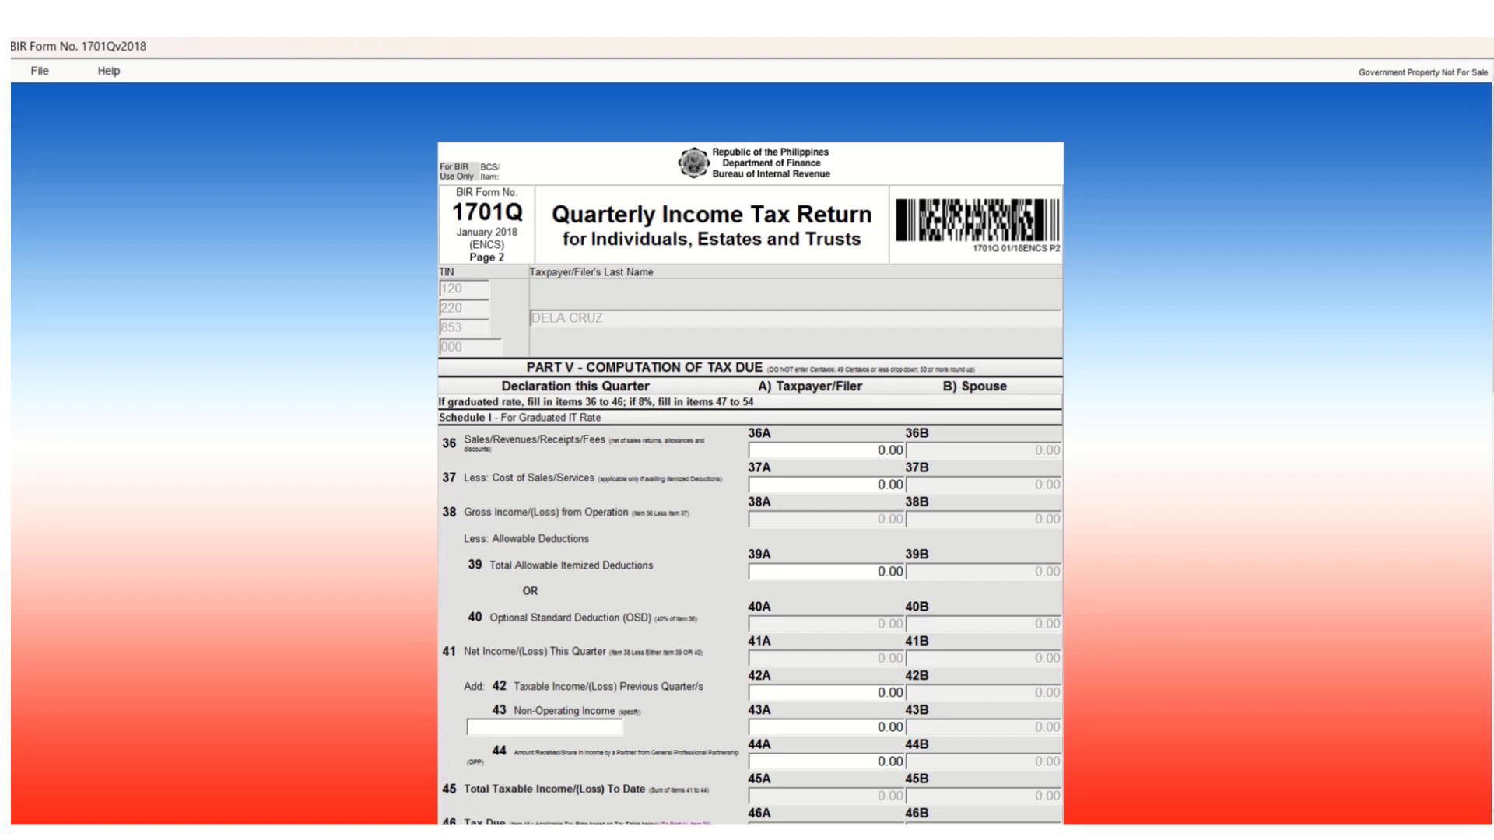
scroll(751, 451, "down", 15)
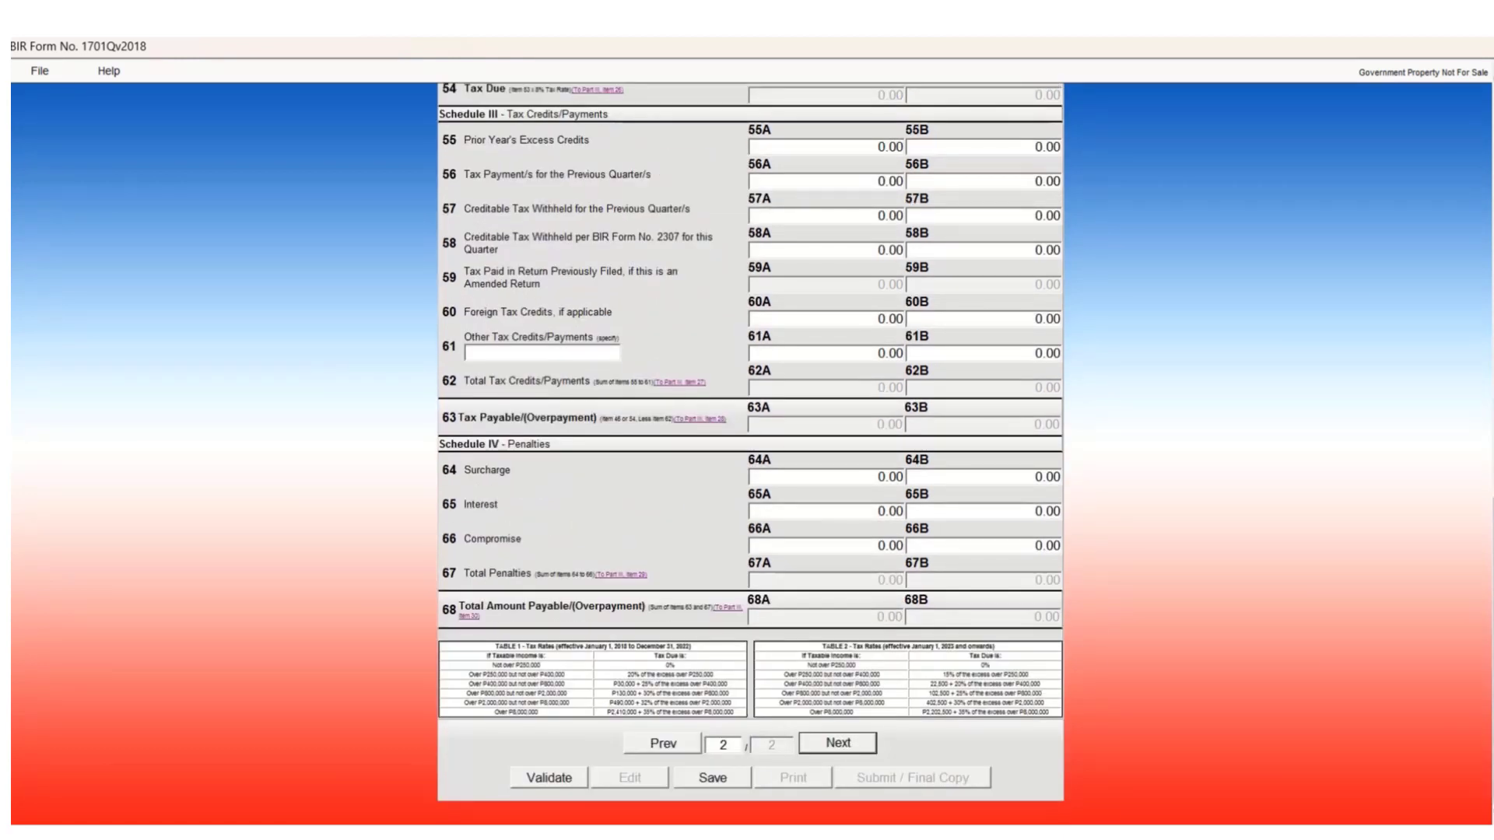
scroll(750, 451, "up", 15)
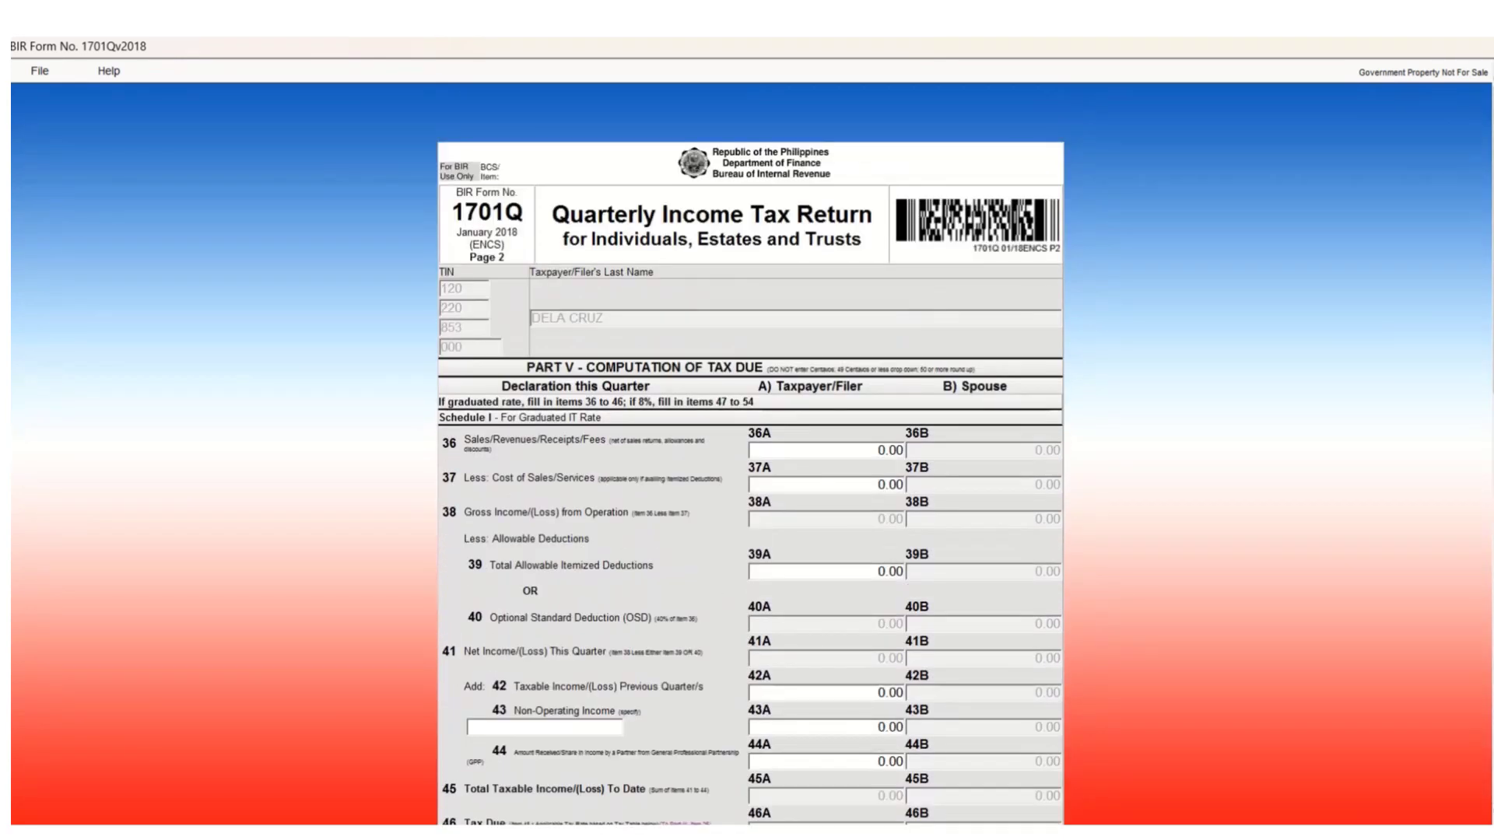
scroll(750, 451, "down", 3)
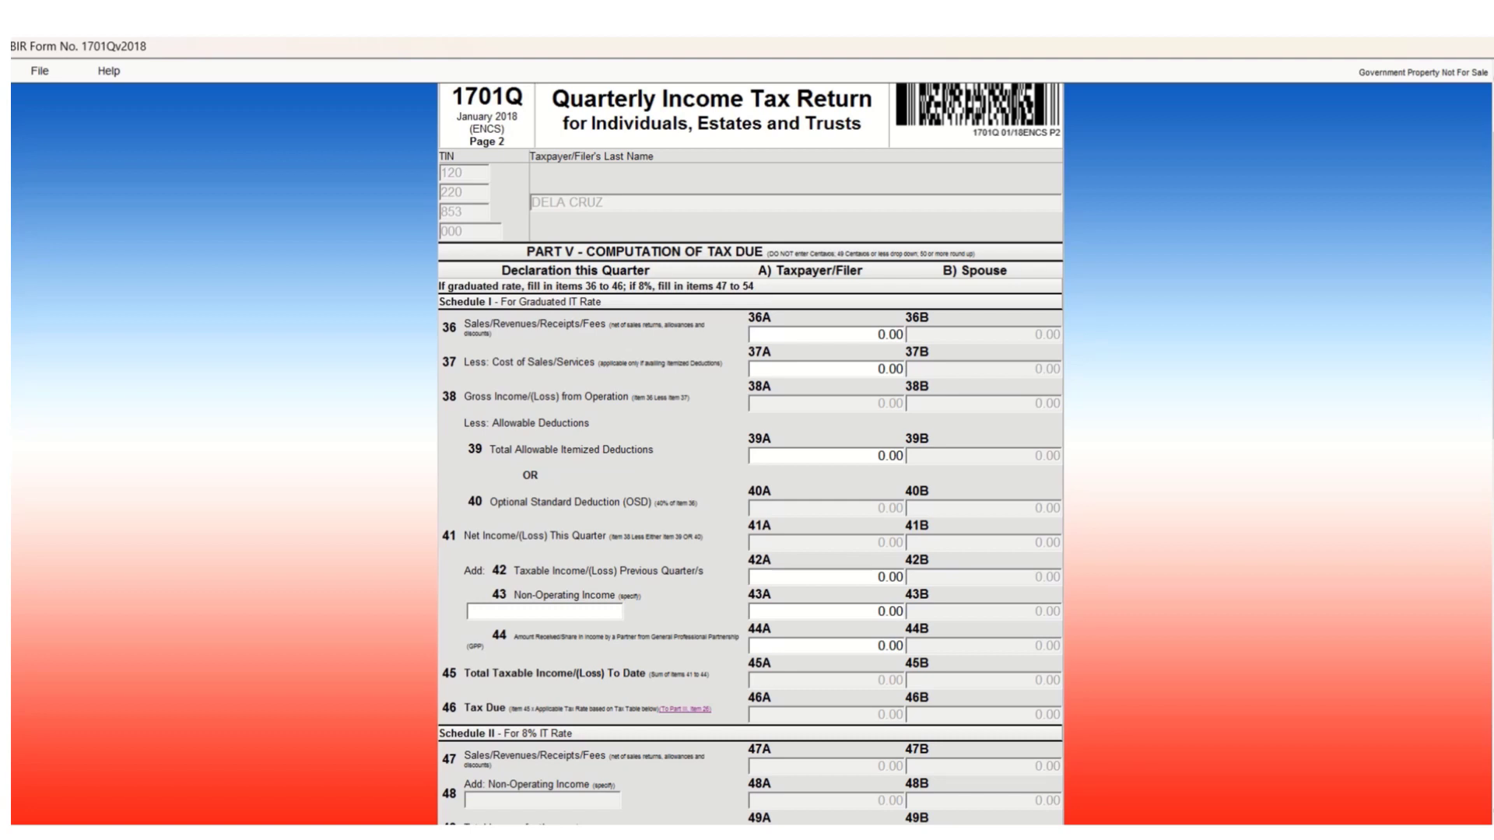
Enter 98,000.00 as sales/revenues in item 36A.
left_click(825, 334)
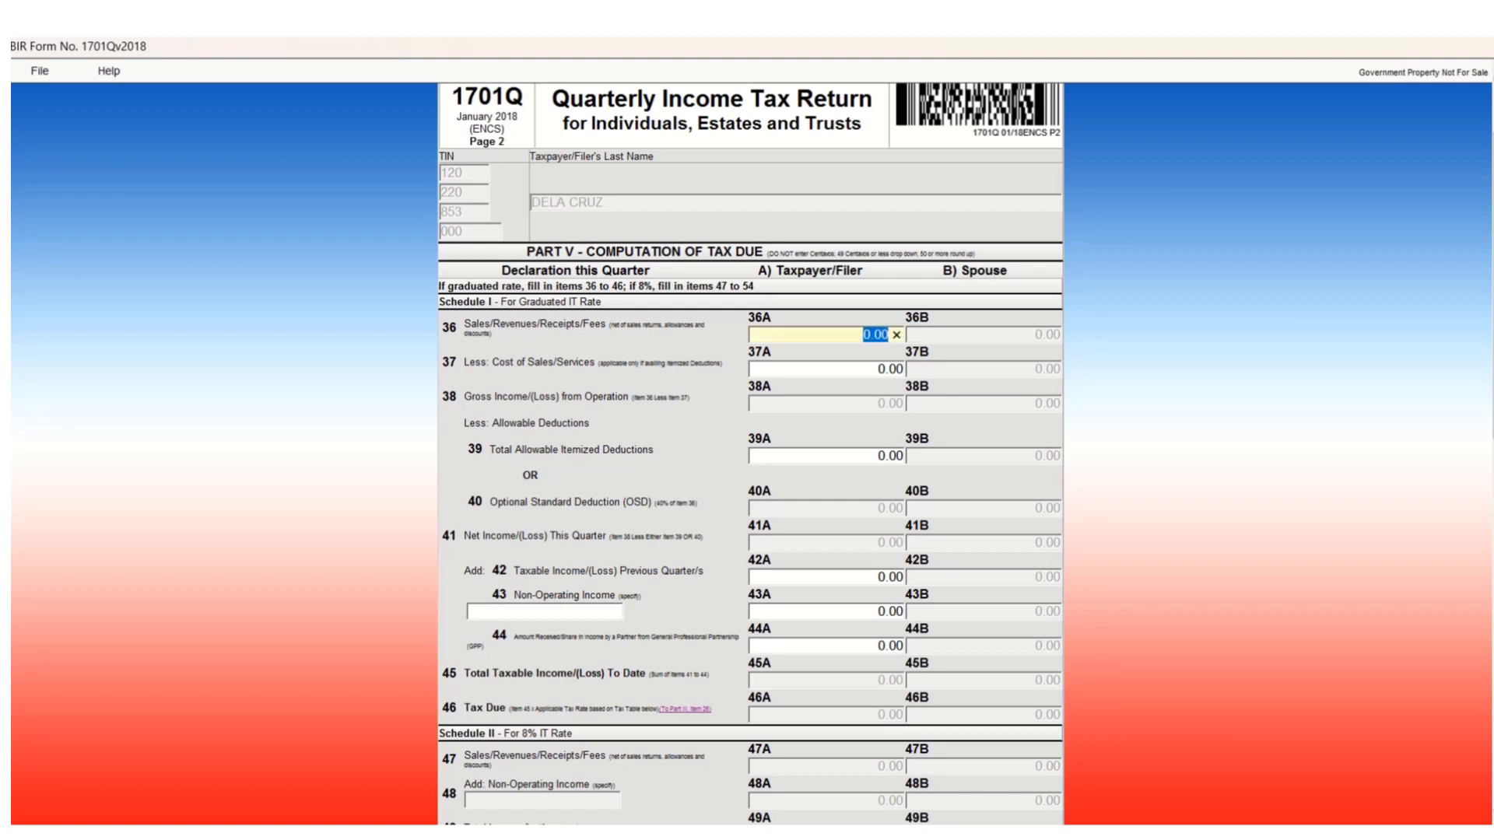
type("98000")
key("Return")
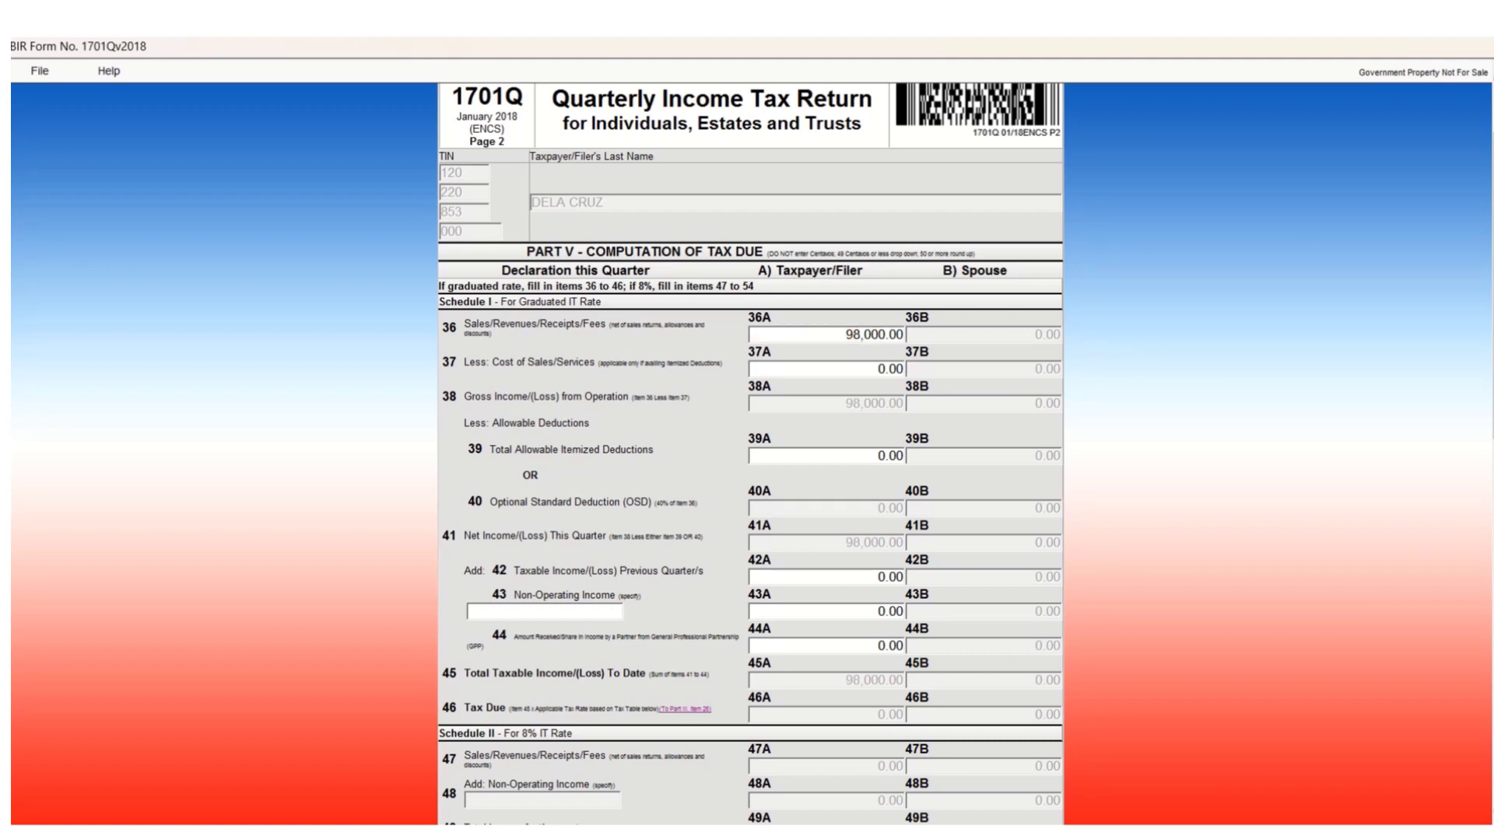
left_click(825, 369)
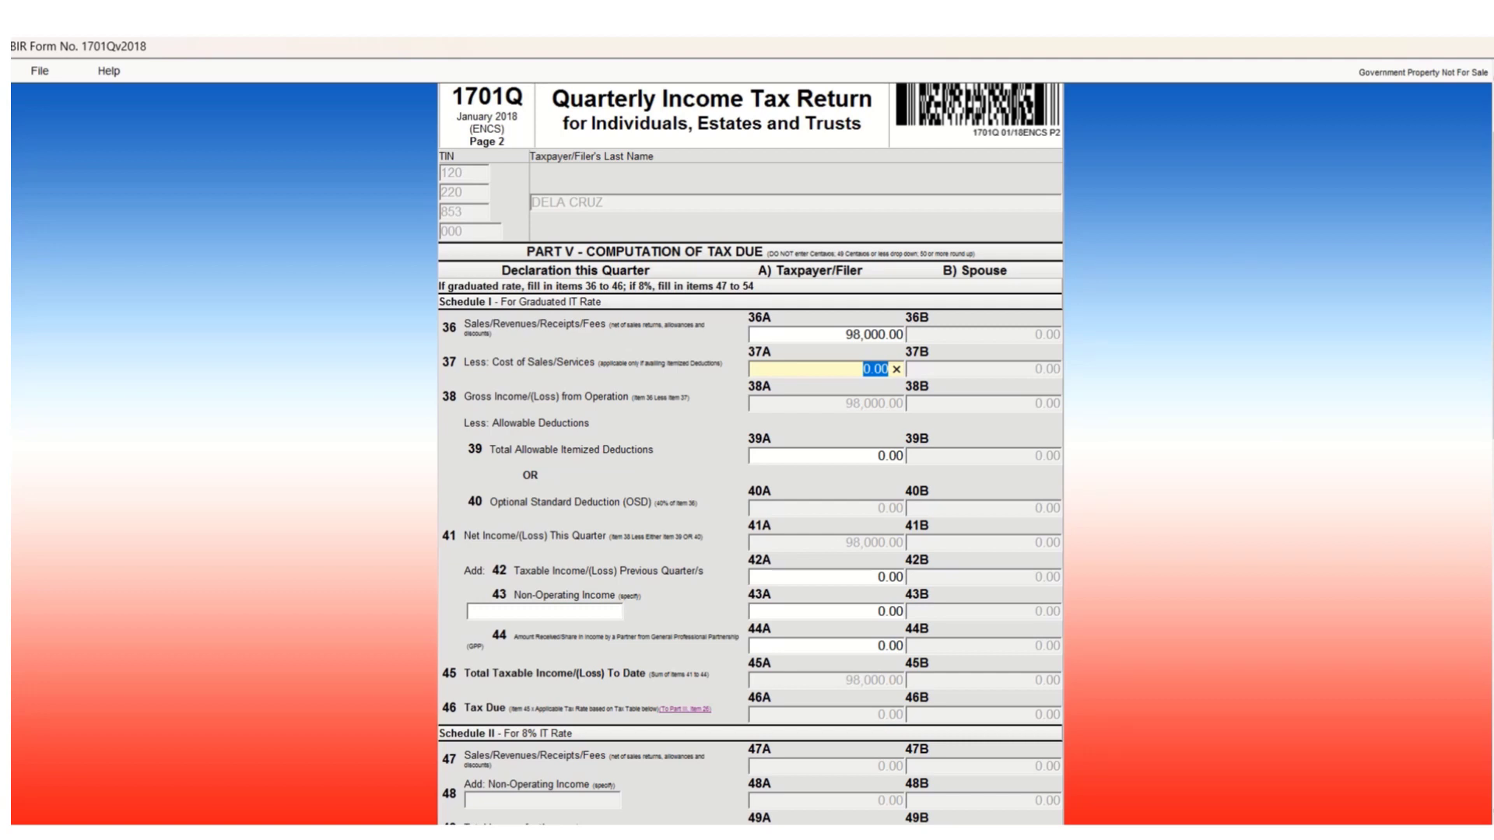
Enter 25,000.00 as cost of sales in item 37A.
type("25000")
key("Tab")
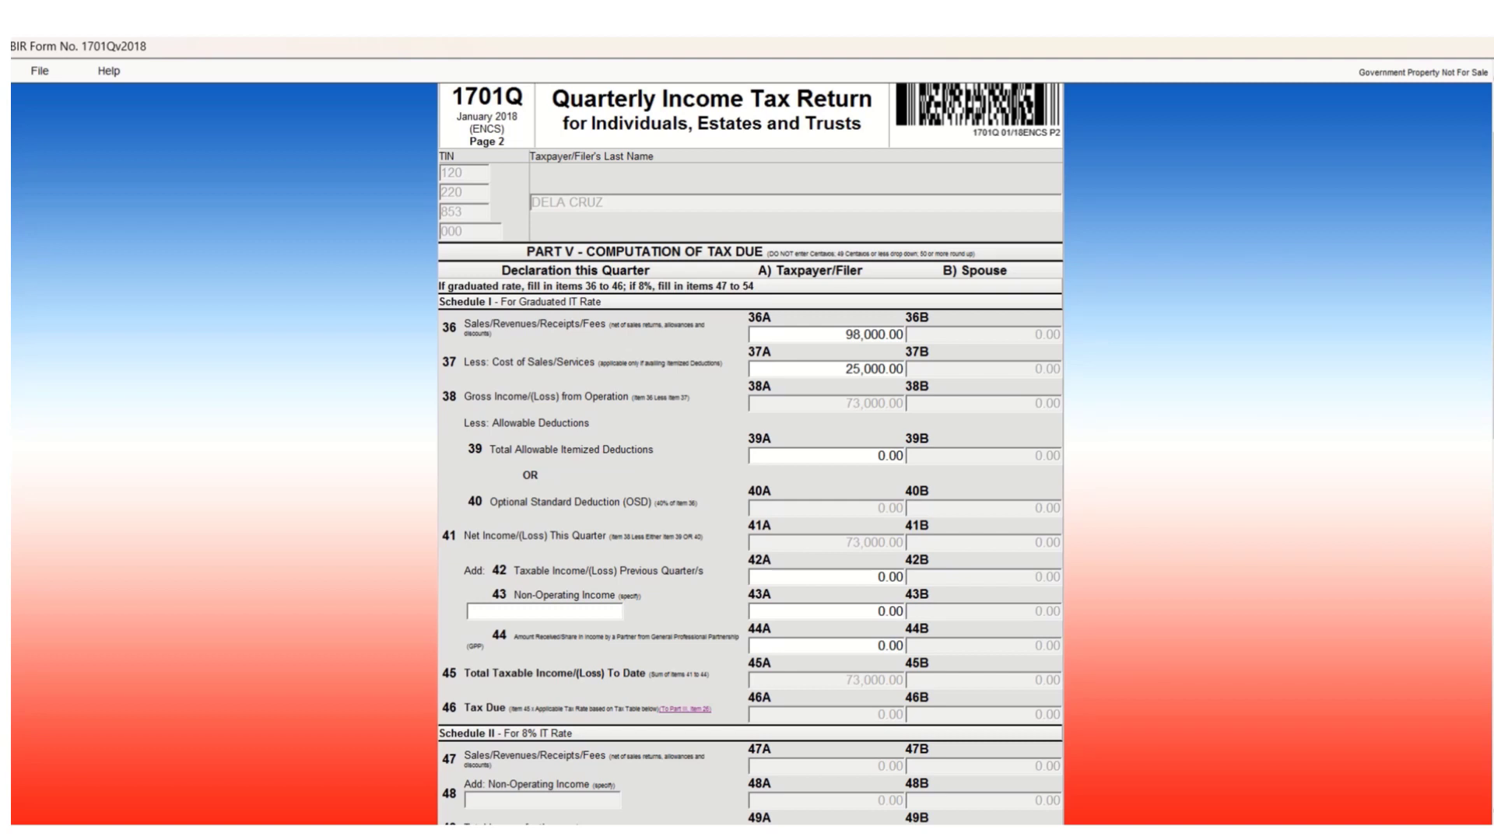
left_click(840, 456)
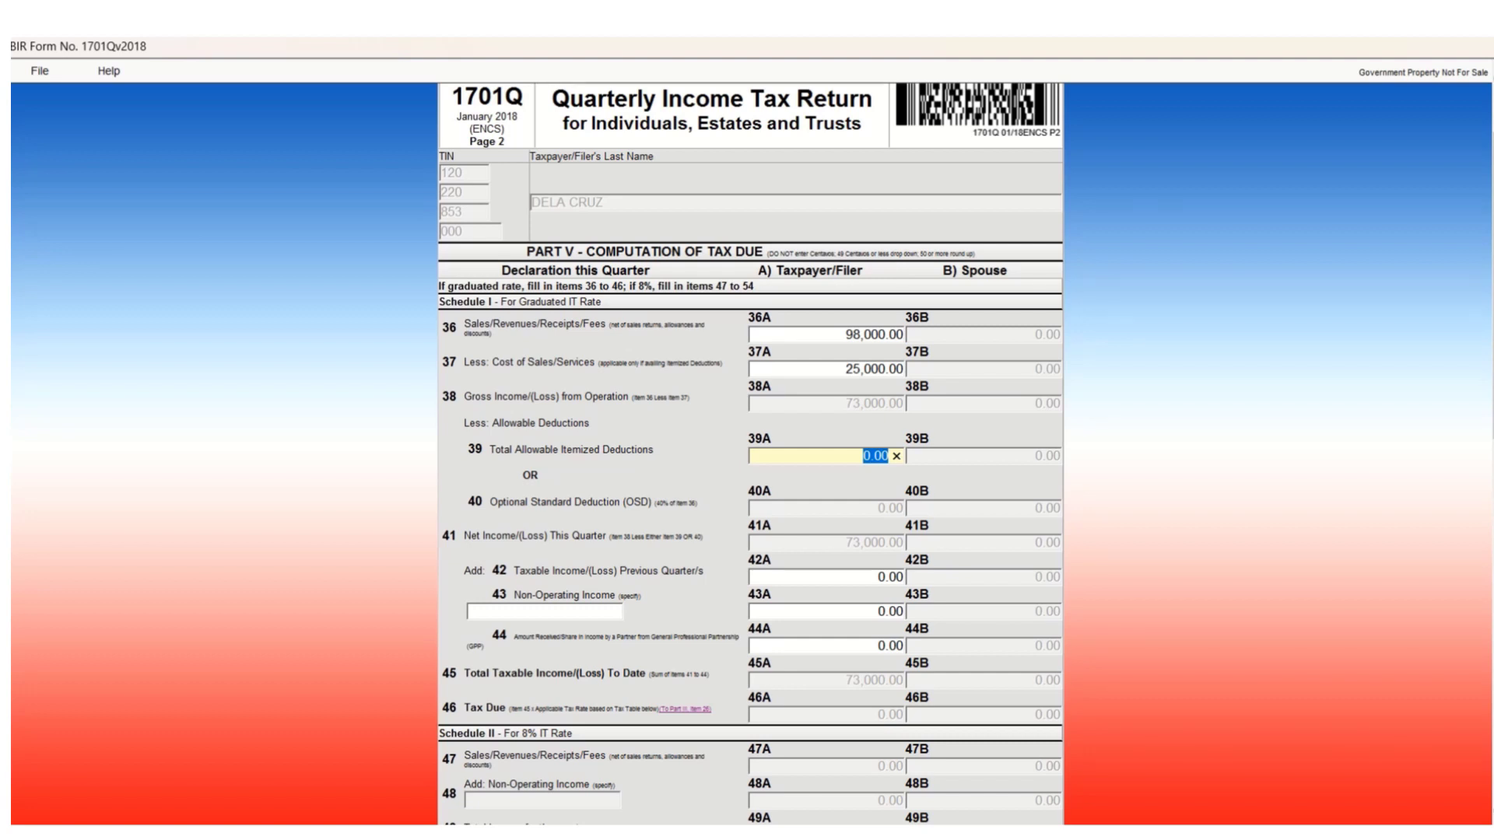
Enter 35,000.00 as itemized deductions in item 39A.
type("35000")
key("Return")
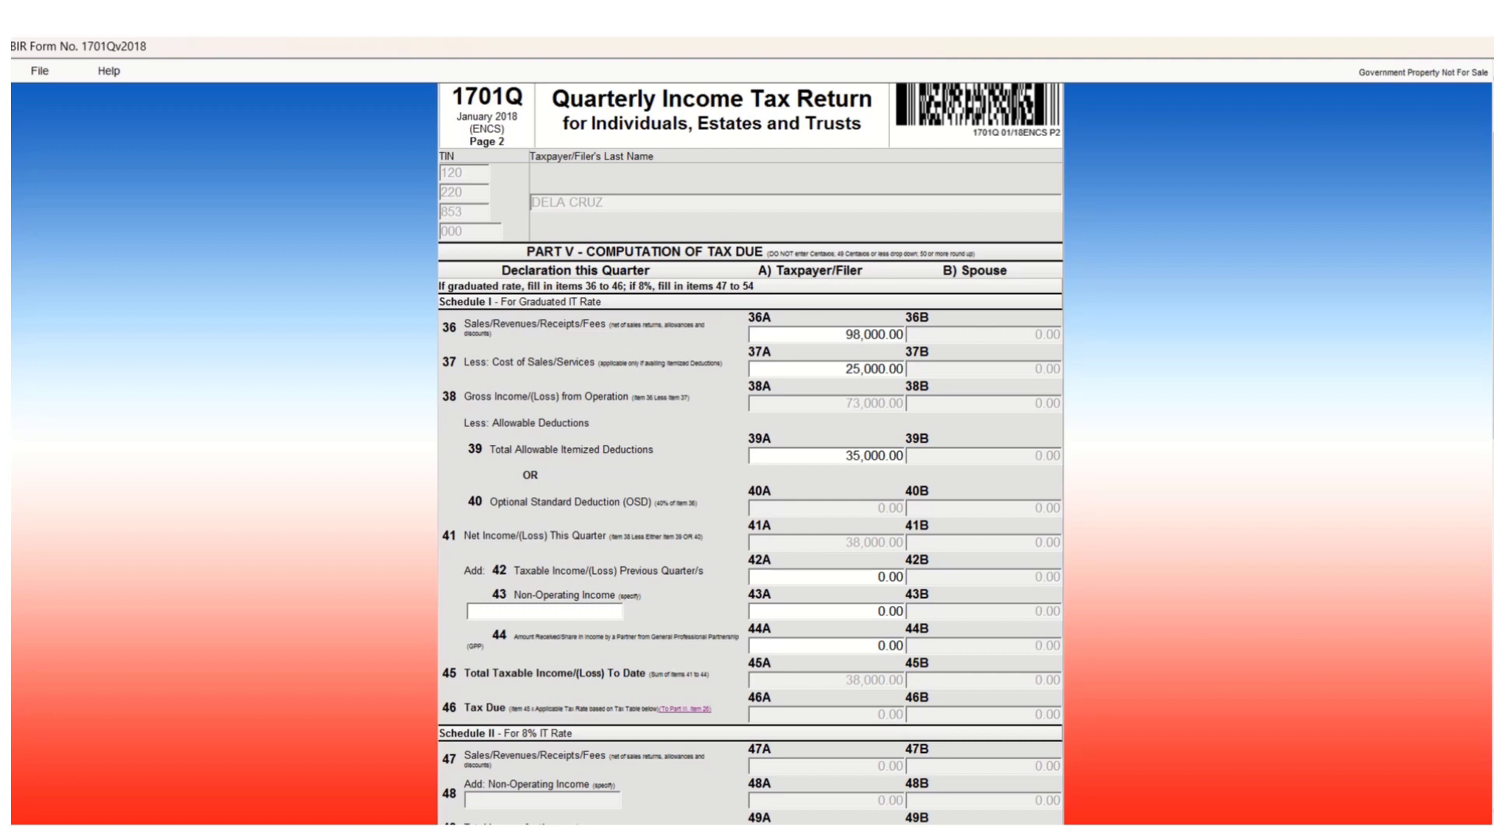
scroll(751, 454, "down", 3)
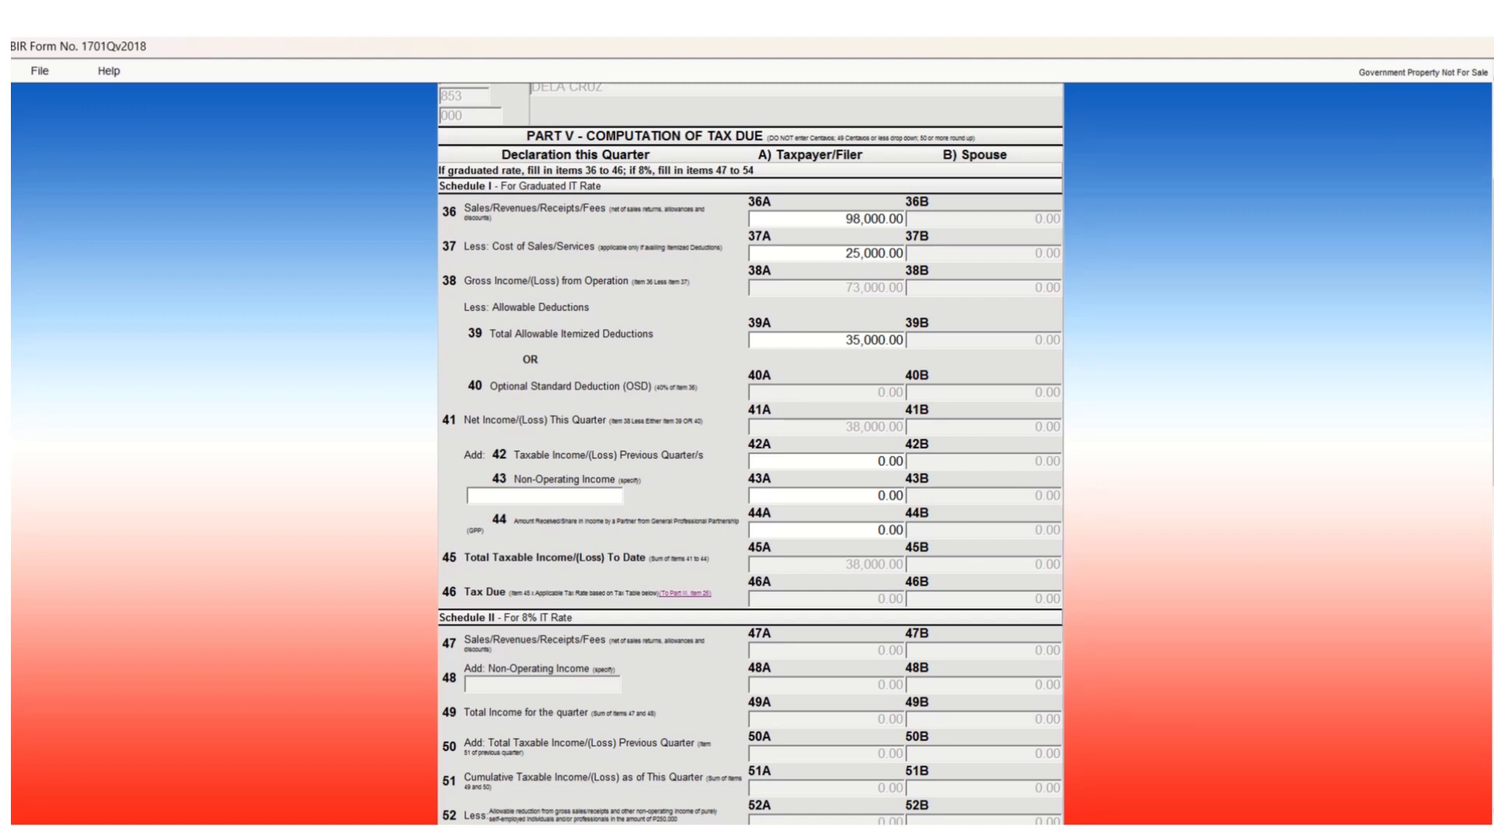
Enter 50,000.00 as previous-quarter taxable income in item 42A.
left_click(869, 462)
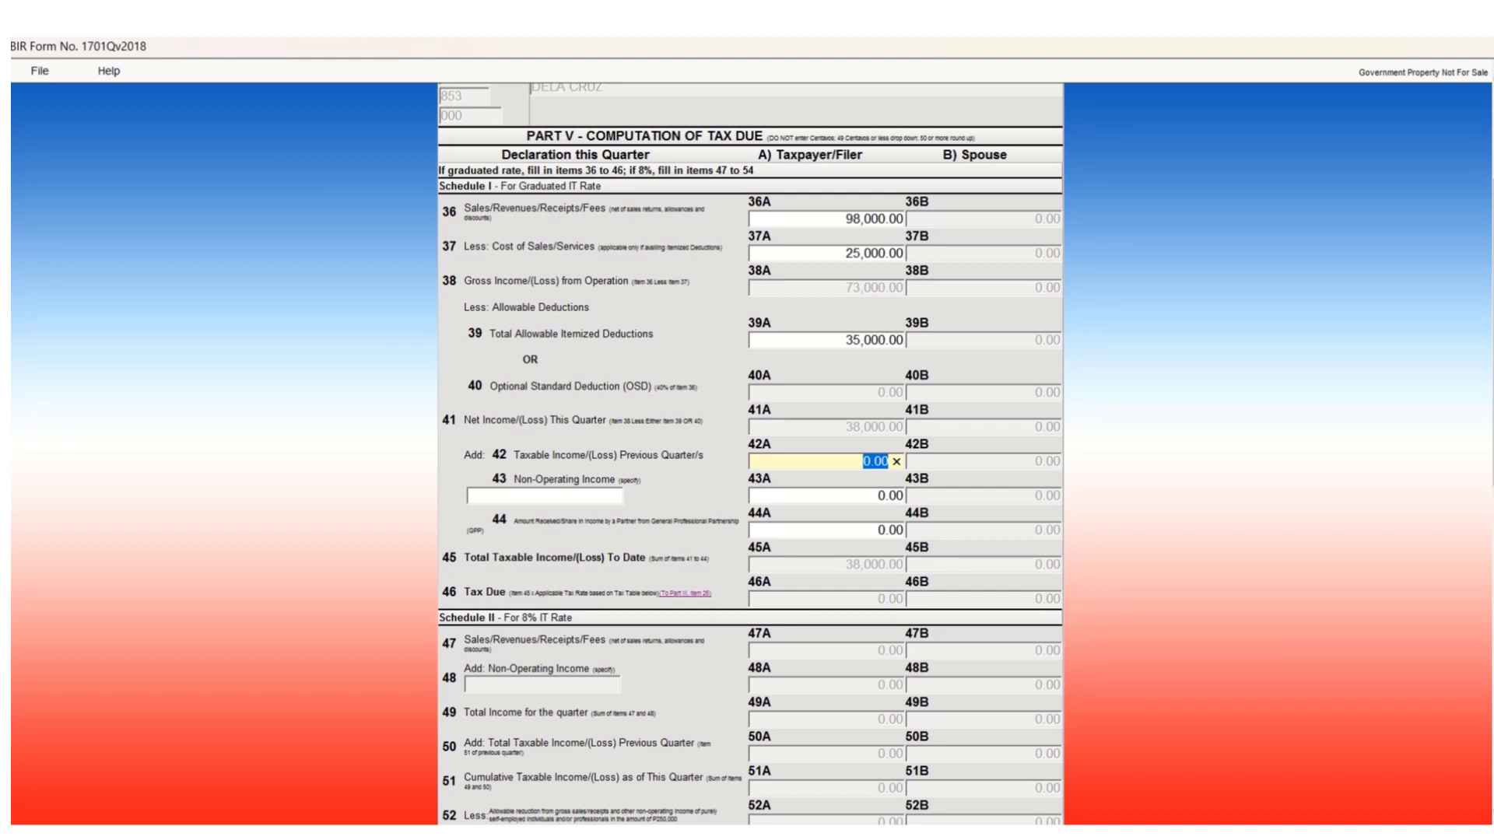
type("50000")
key("Tab")
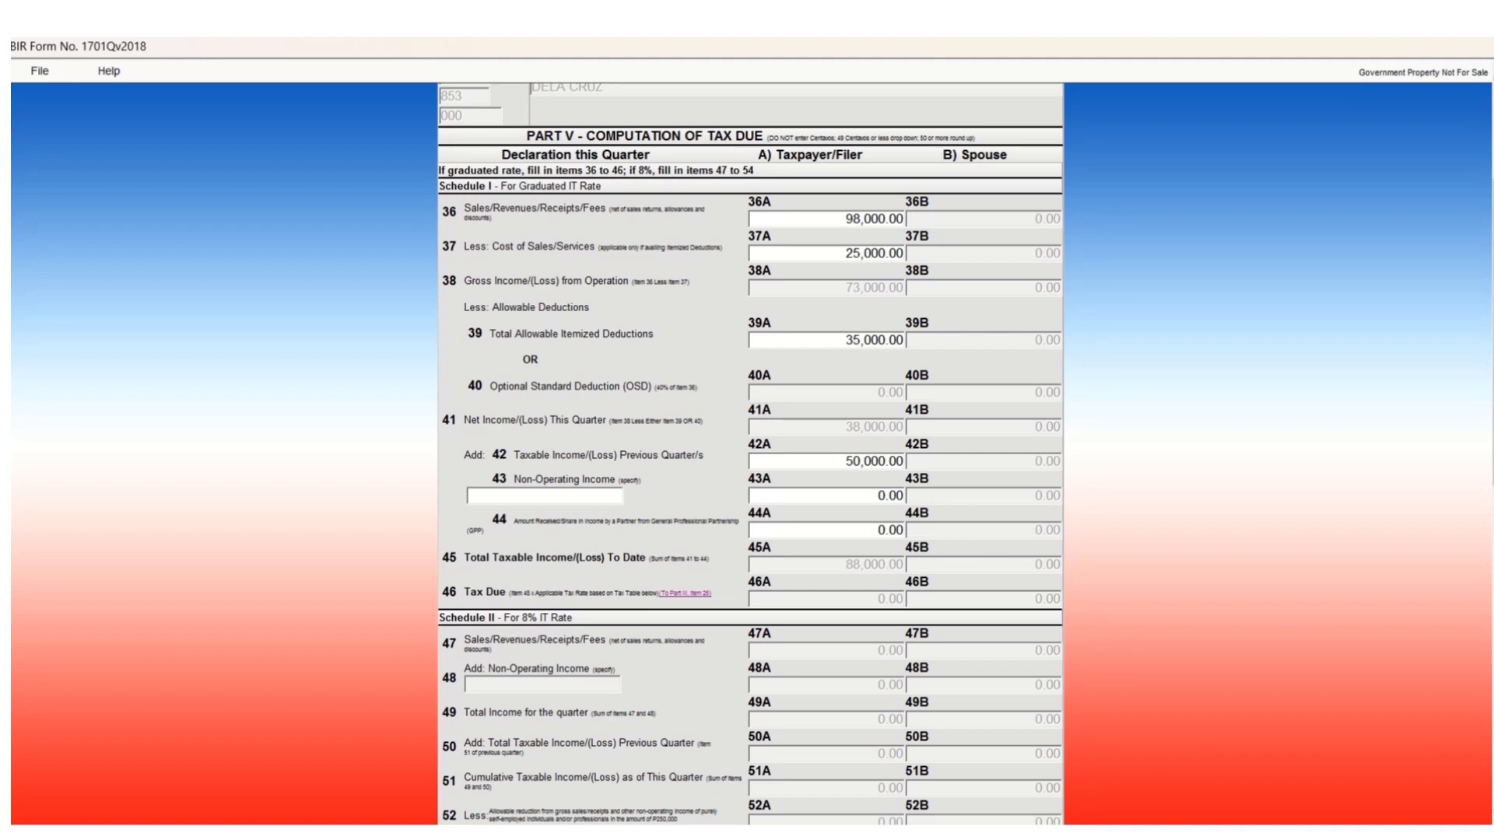
scroll(750, 452, "down", 3)
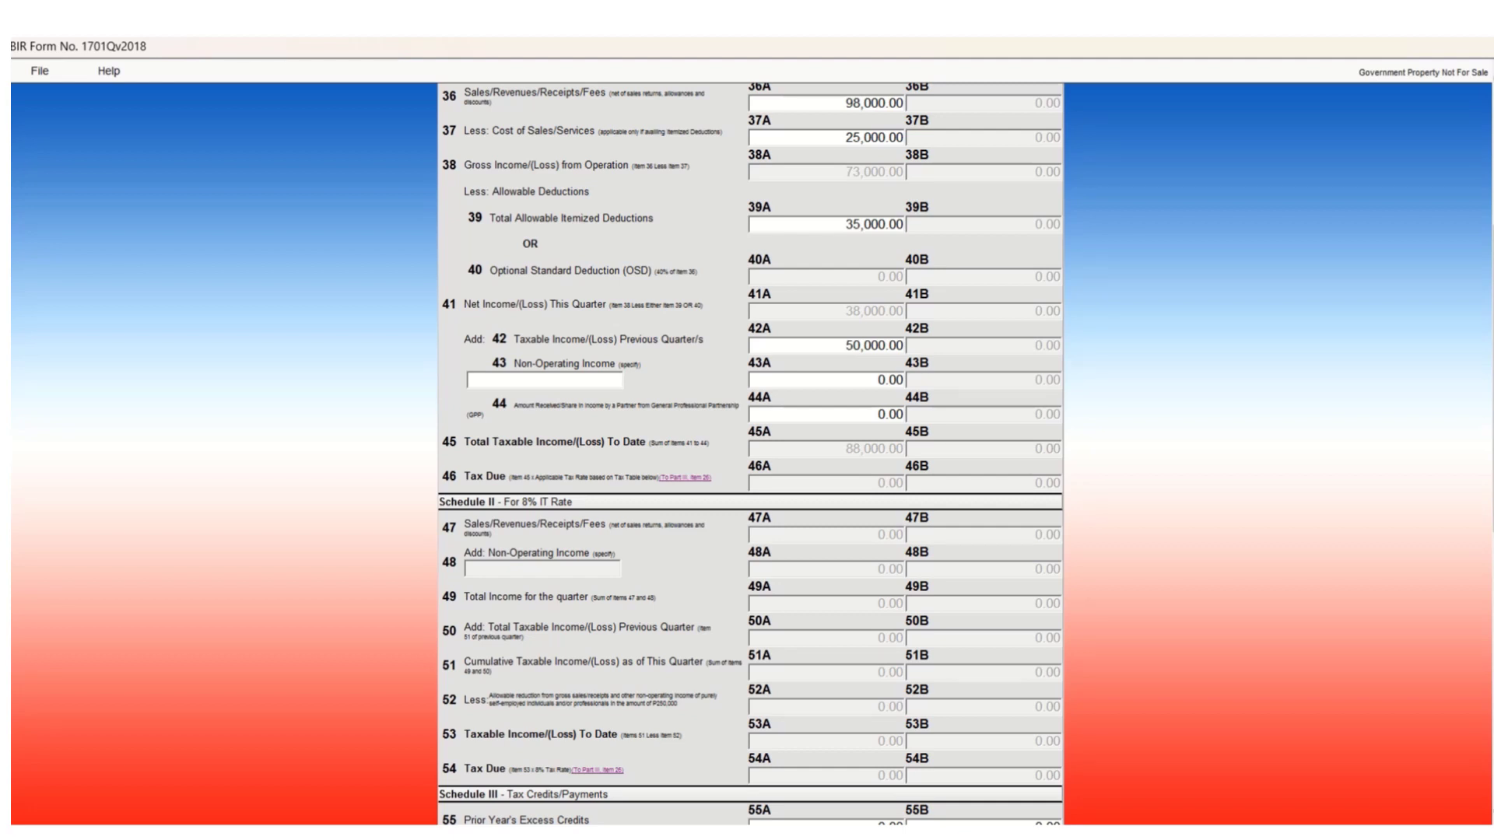
Scroll down page 2 to review Schedule III credits, Schedule IV penalties and item 68.
scroll(750, 453, "down", 3)
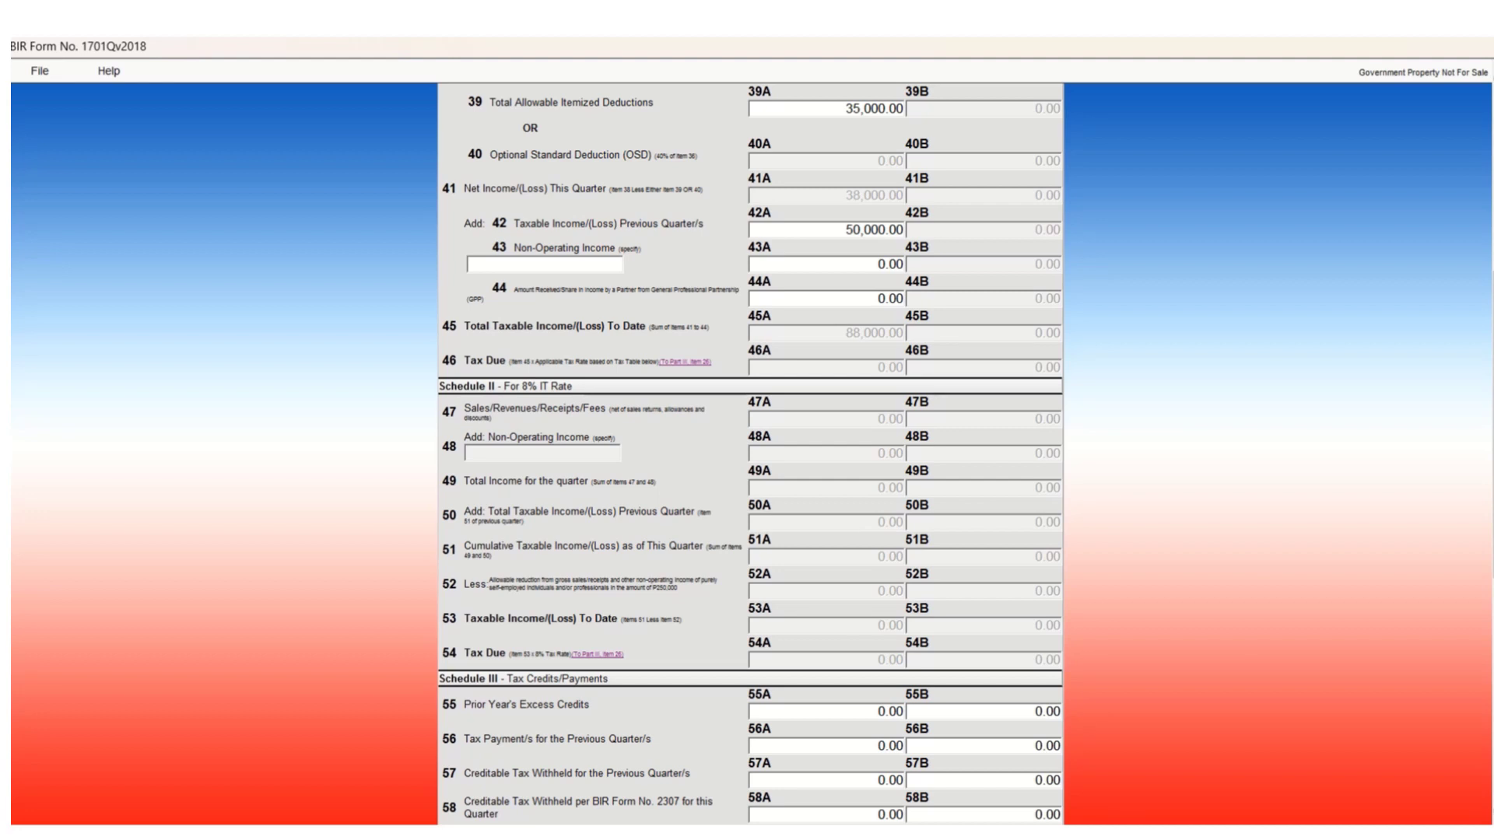
scroll(750, 451, "down", 3)
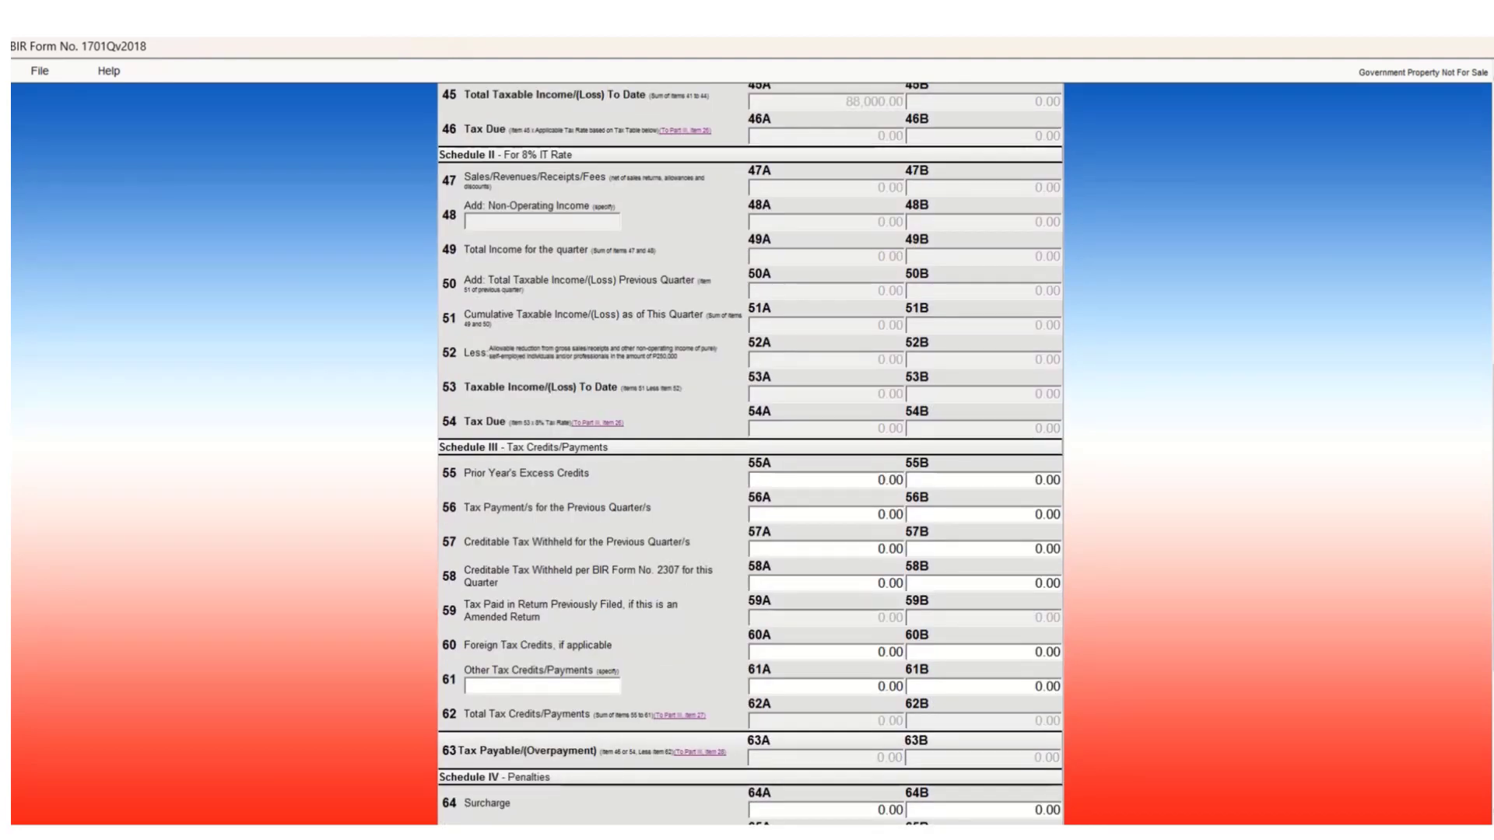
scroll(750, 451, "down", 2)
scroll(750, 451, "up", 2)
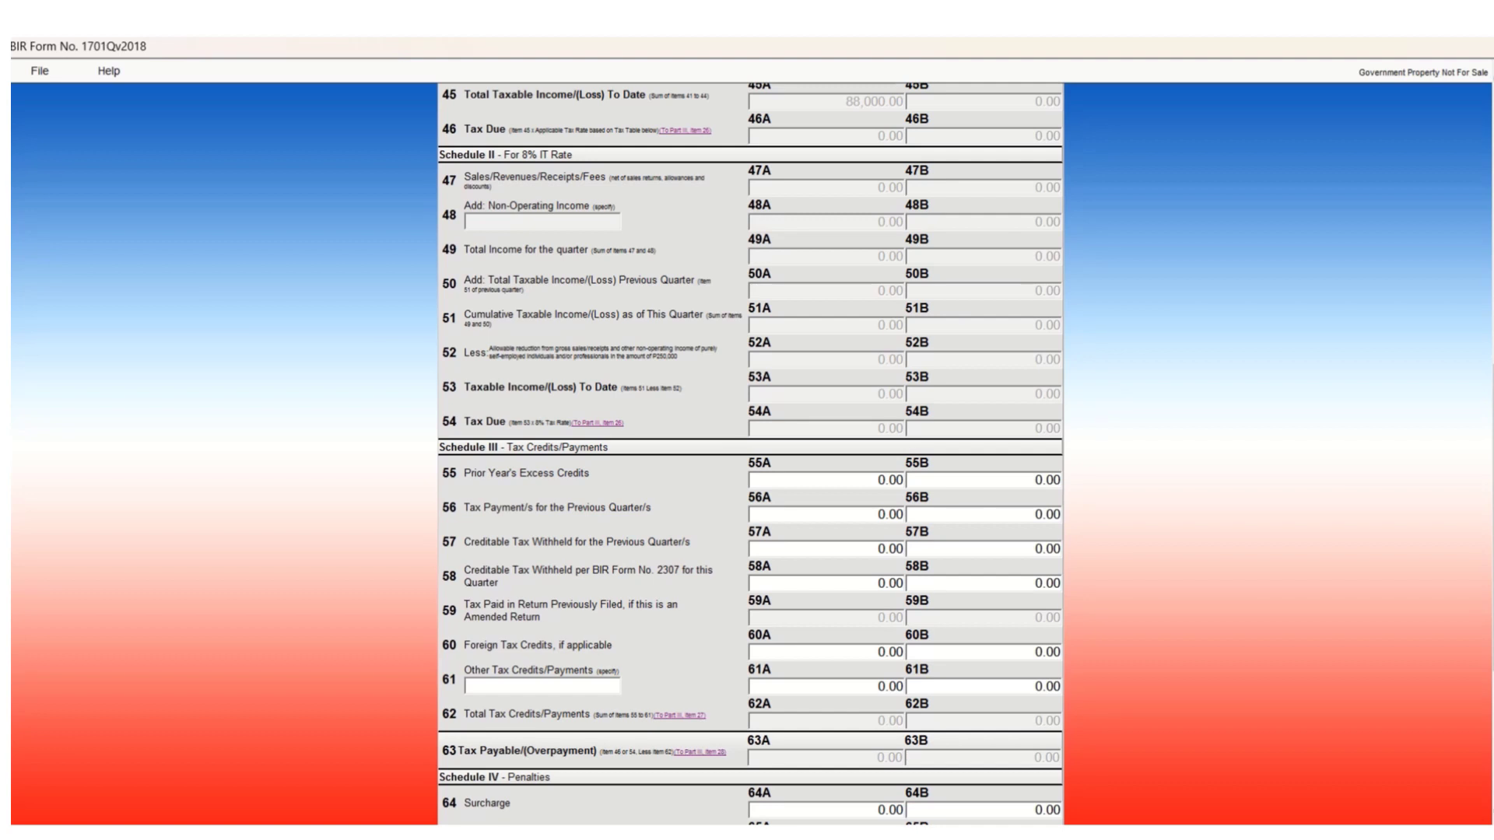
scroll(750, 454, "down", 1)
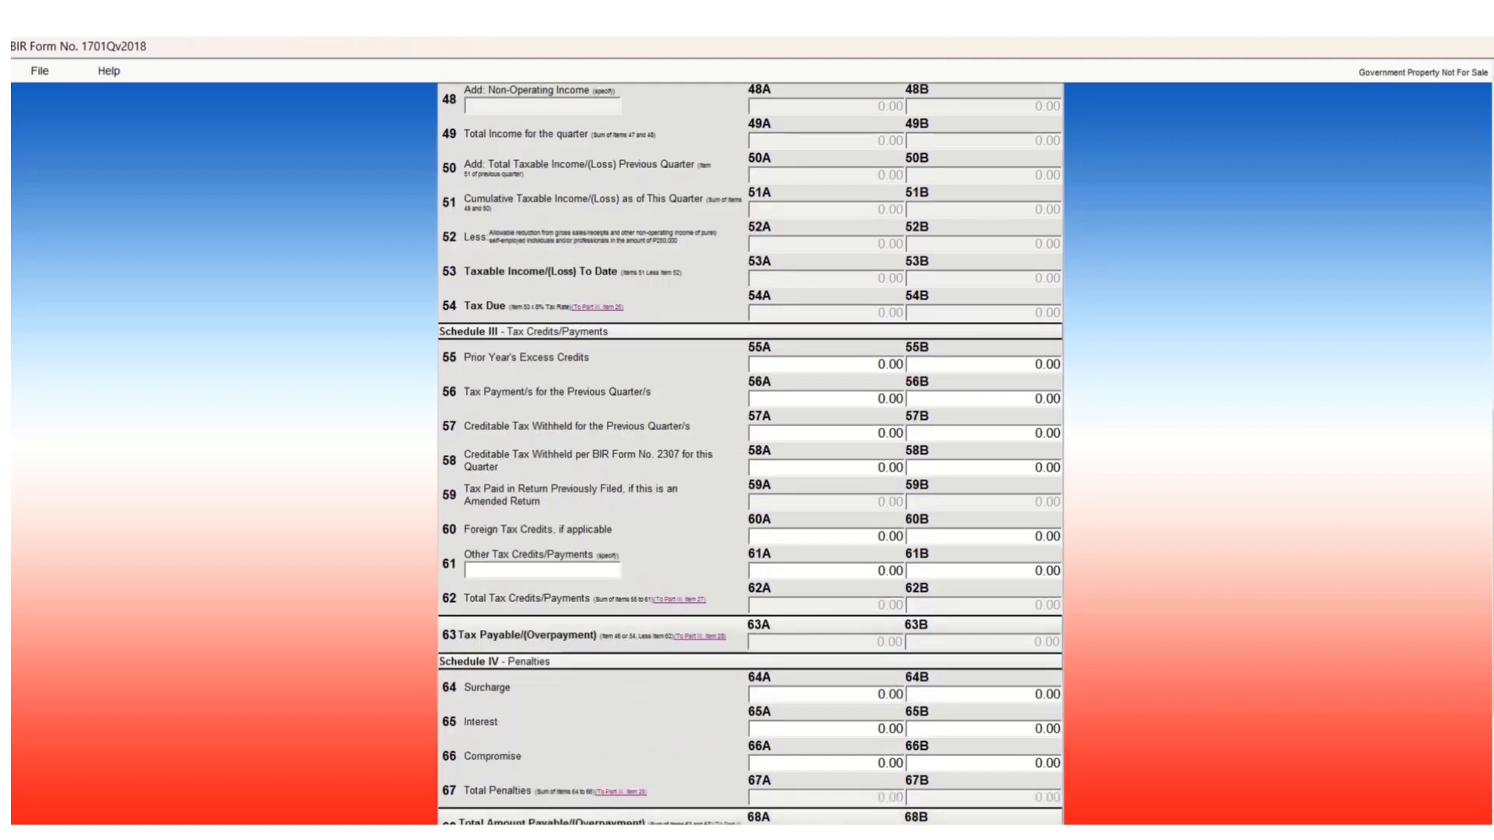
scroll(750, 454, "down", 6)
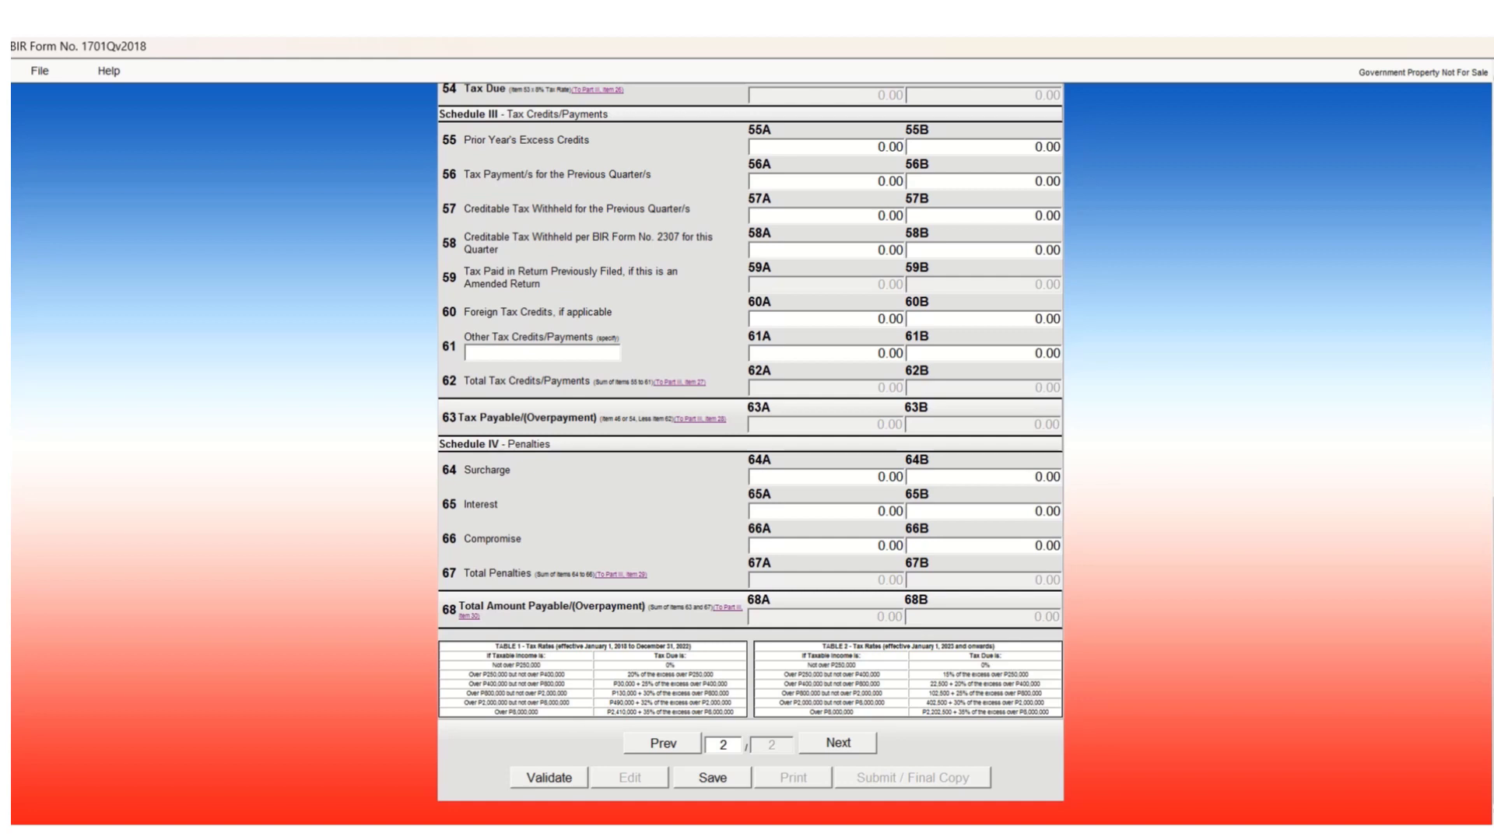
Select the 0.00 value in item 56A, tax payments for previous quarters, to replace it.
left_click(856, 181)
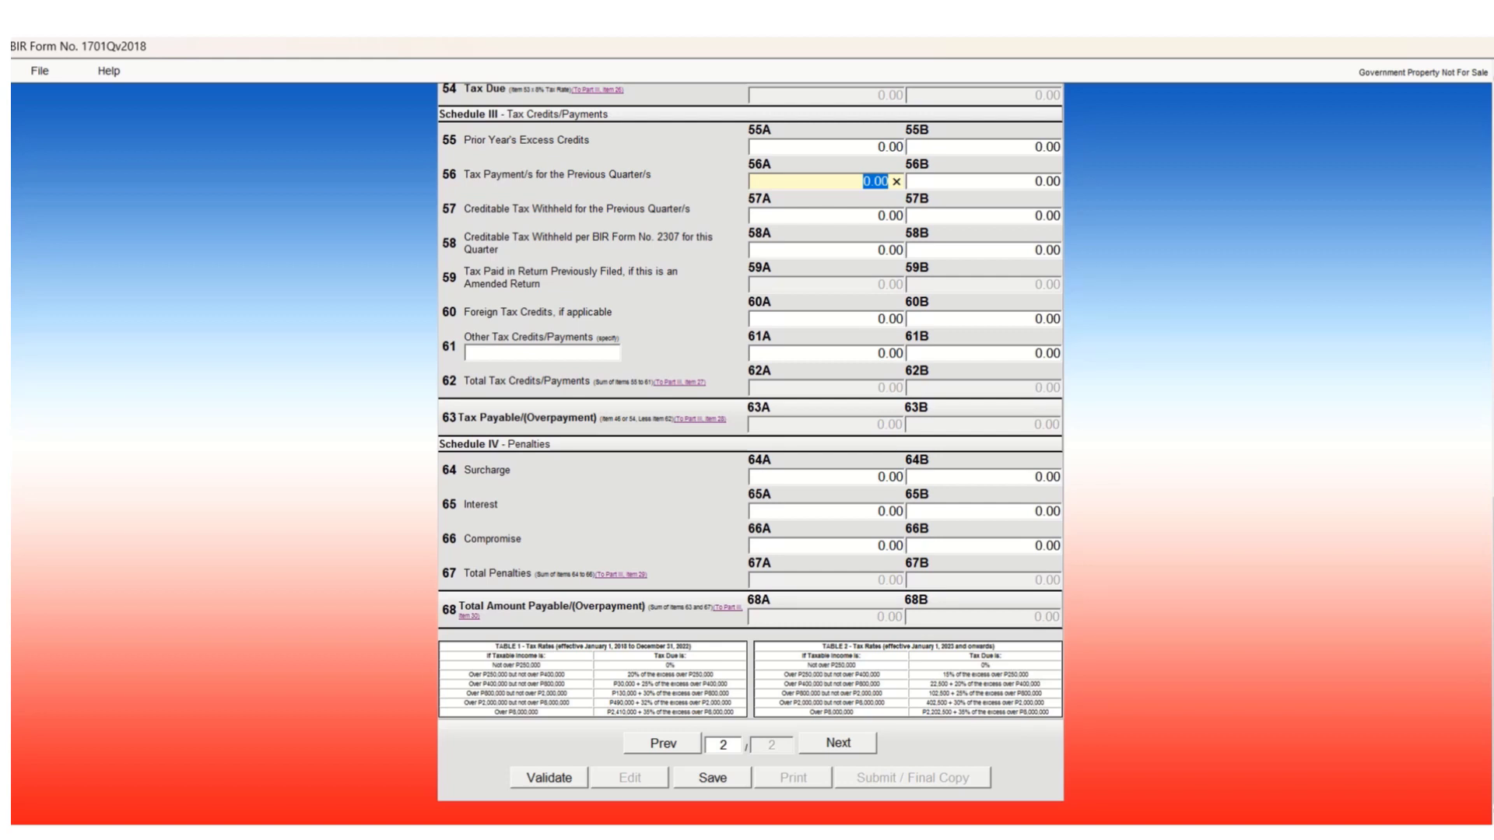
Scroll through the page 2 schedules to check the amounts from item 55 onward.
scroll(751, 454, "up", 3)
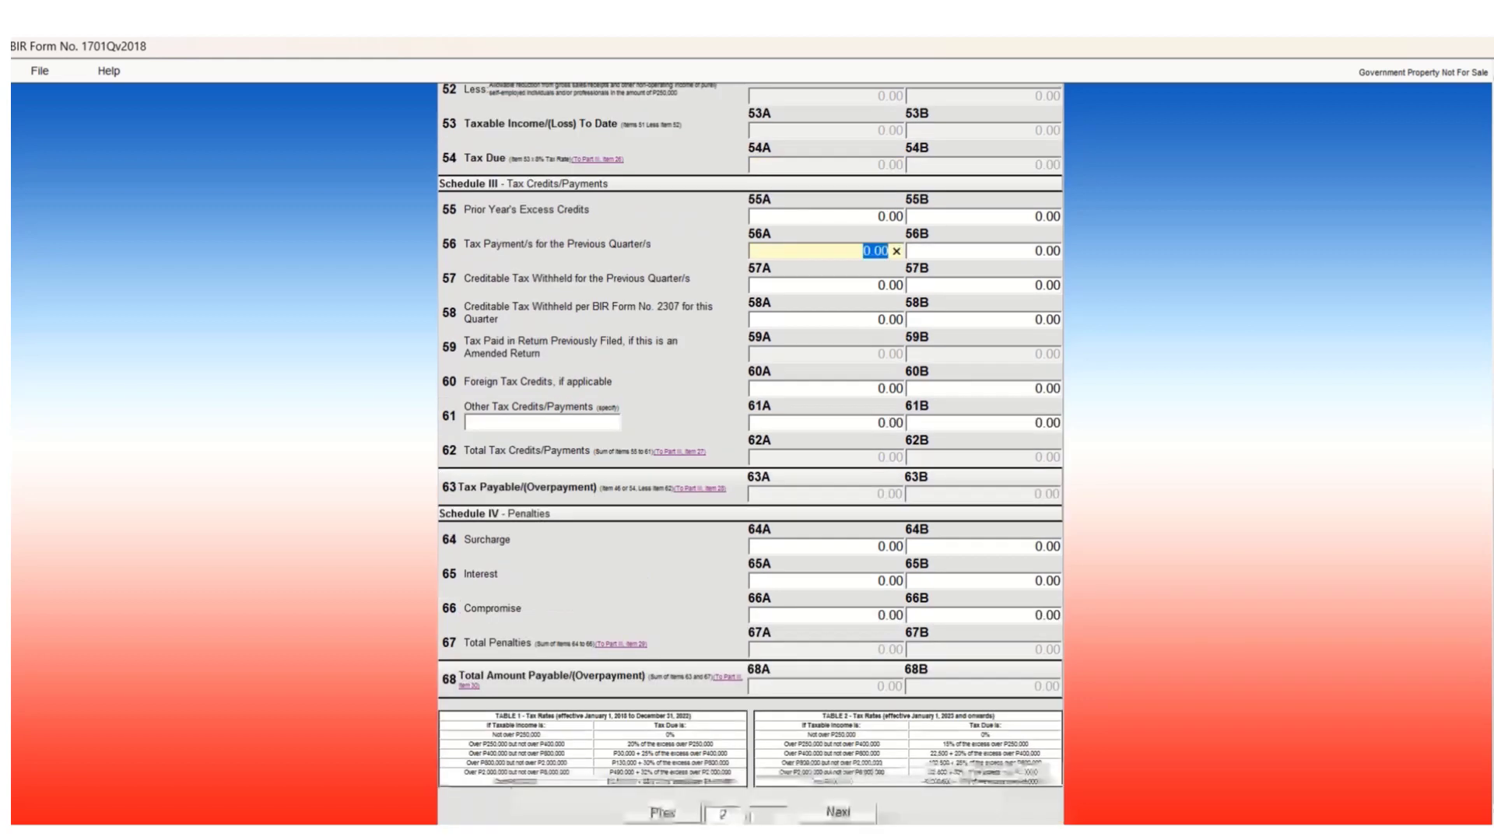
scroll(751, 454, "down", 3)
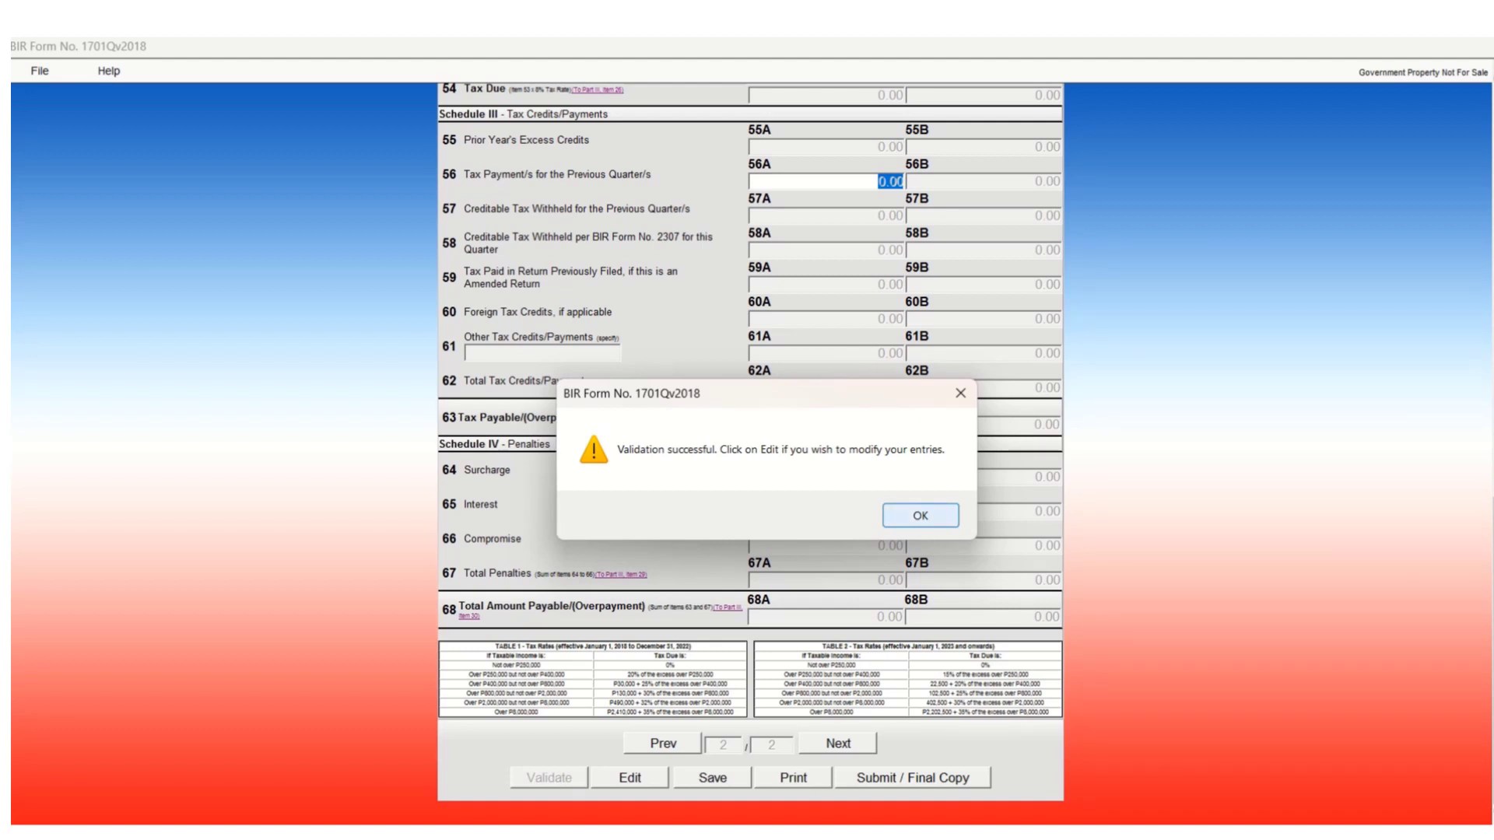
Dismiss the validation success message and unlock the 1701Qv2018 form for editing.
key("Return")
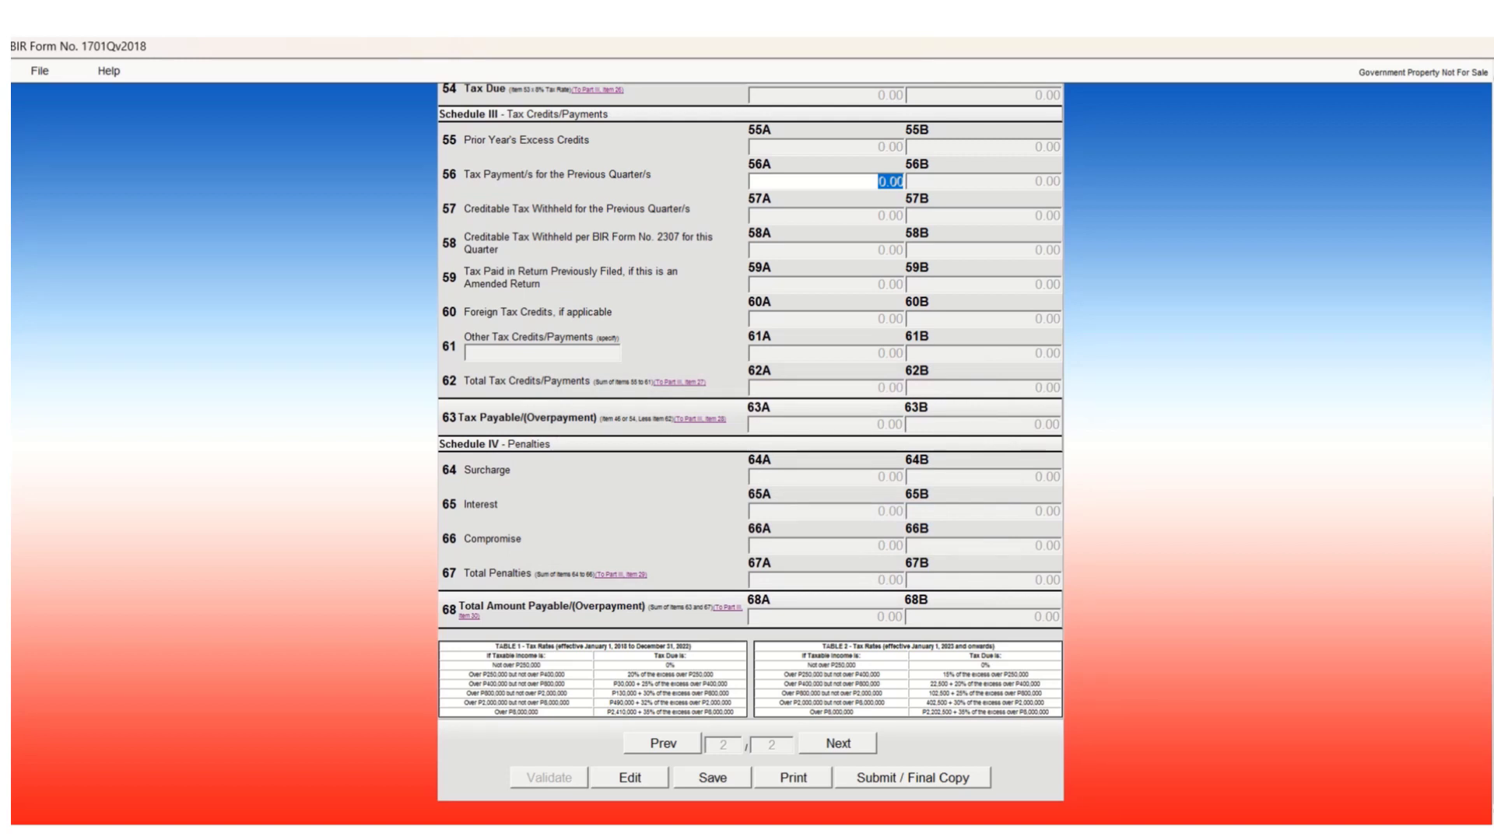
left_click(630, 778)
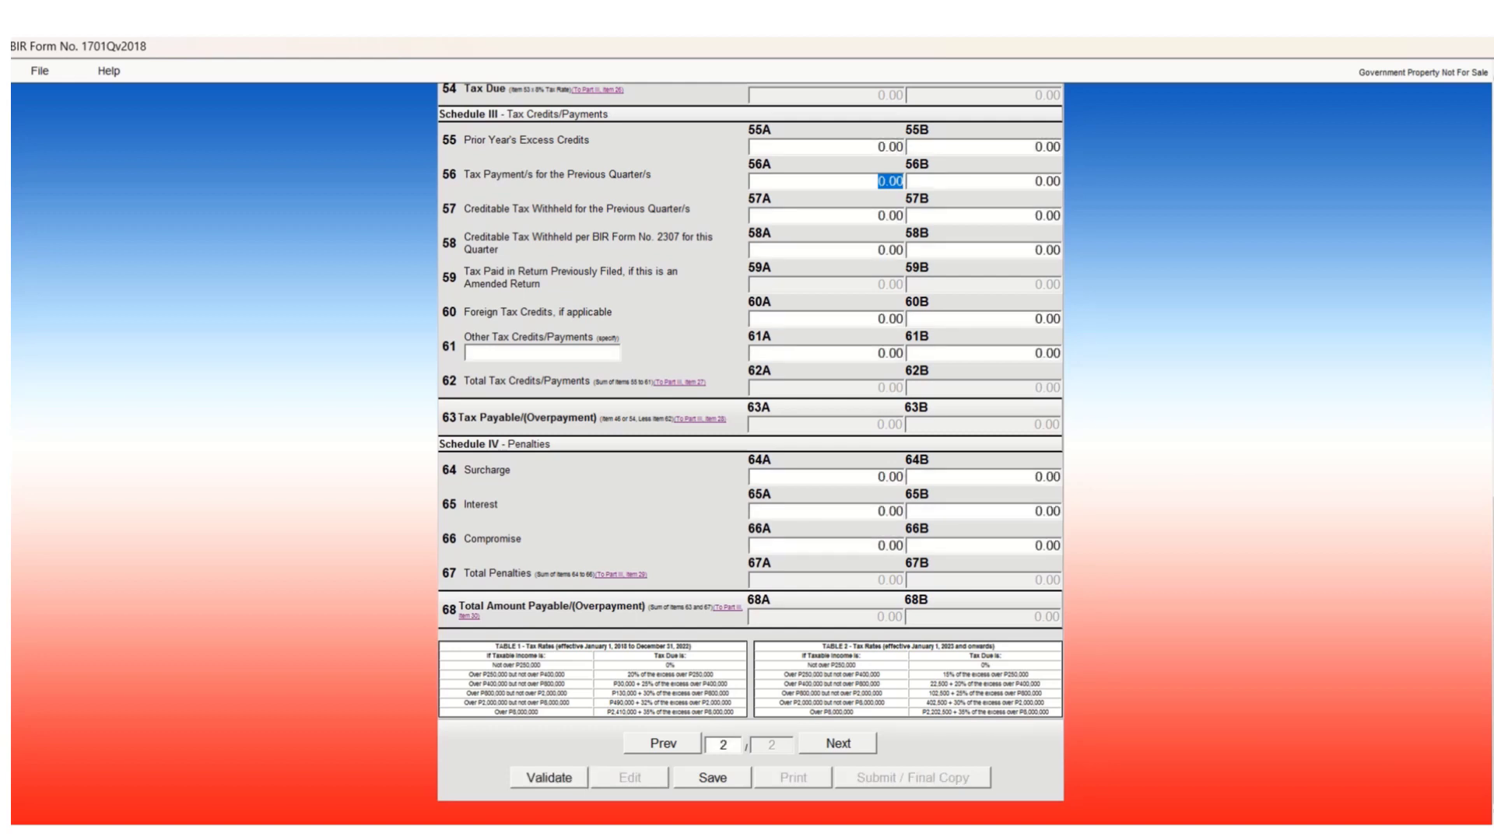
scroll(751, 452, "up", 5)
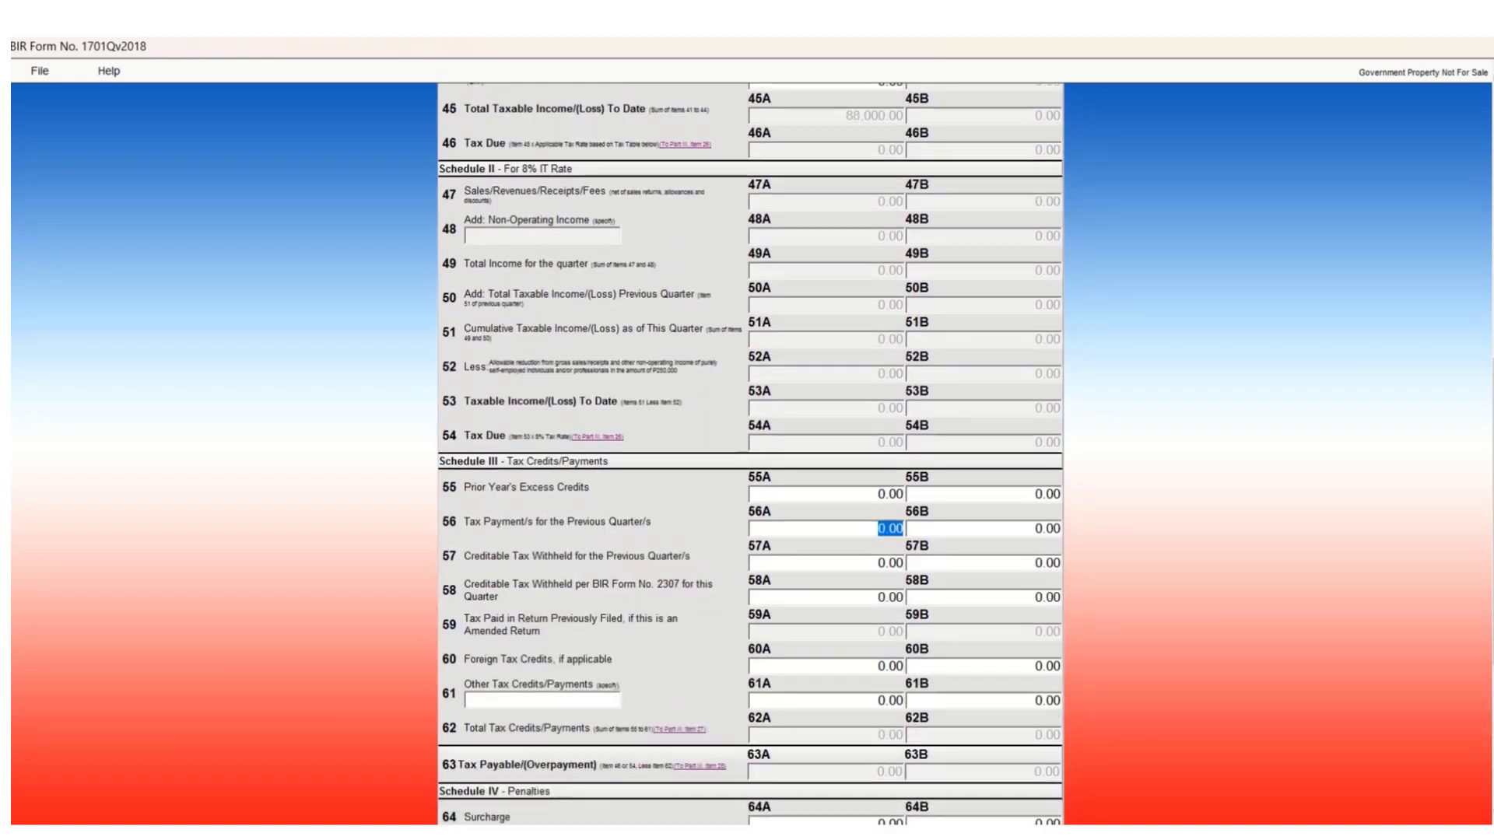
scroll(750, 451, "down", 5)
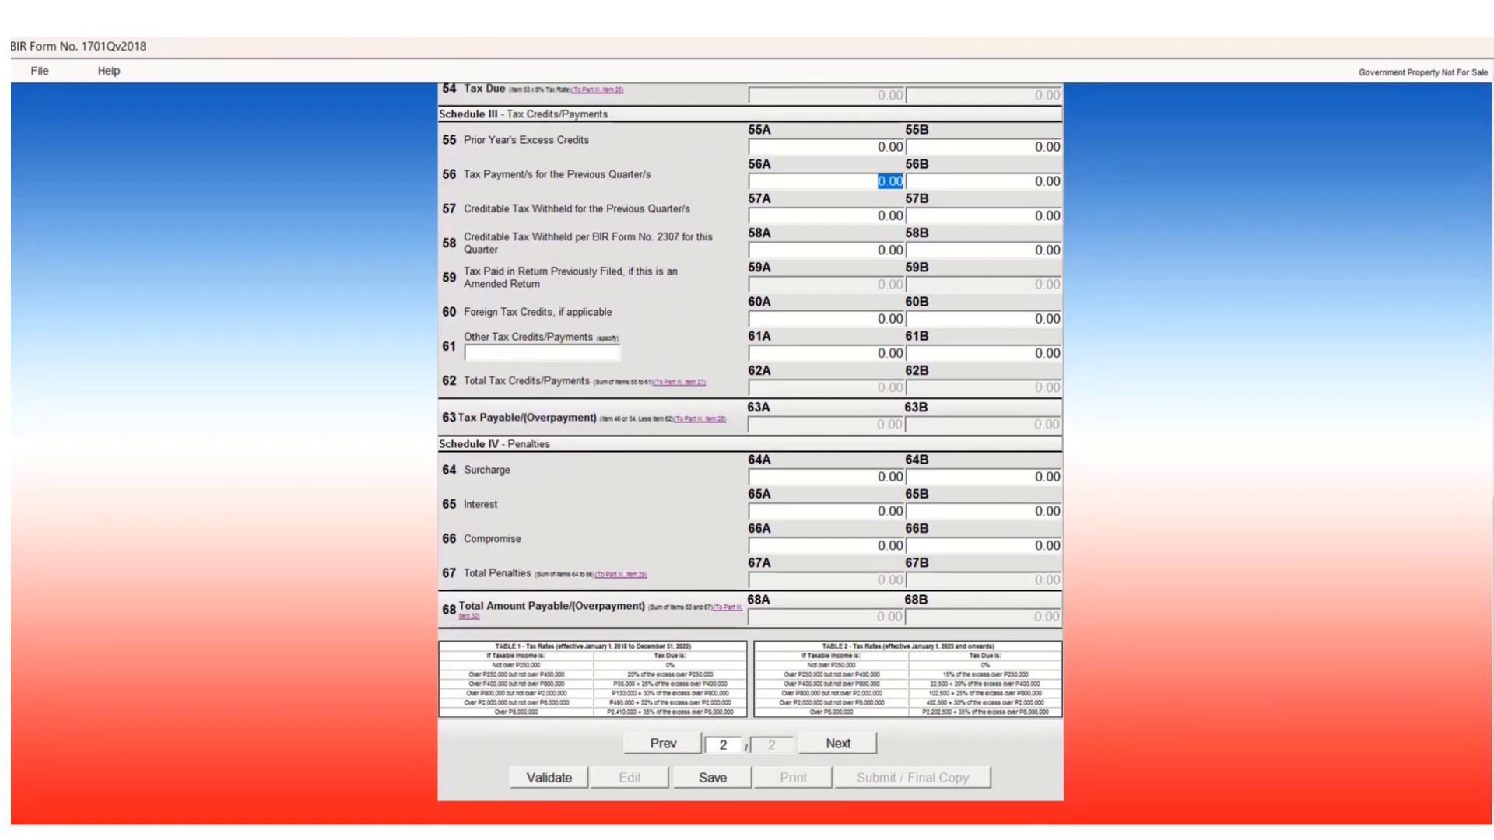
Validate the 1701Qv2018 return again, confirm success, and save it.
left_click(549, 778)
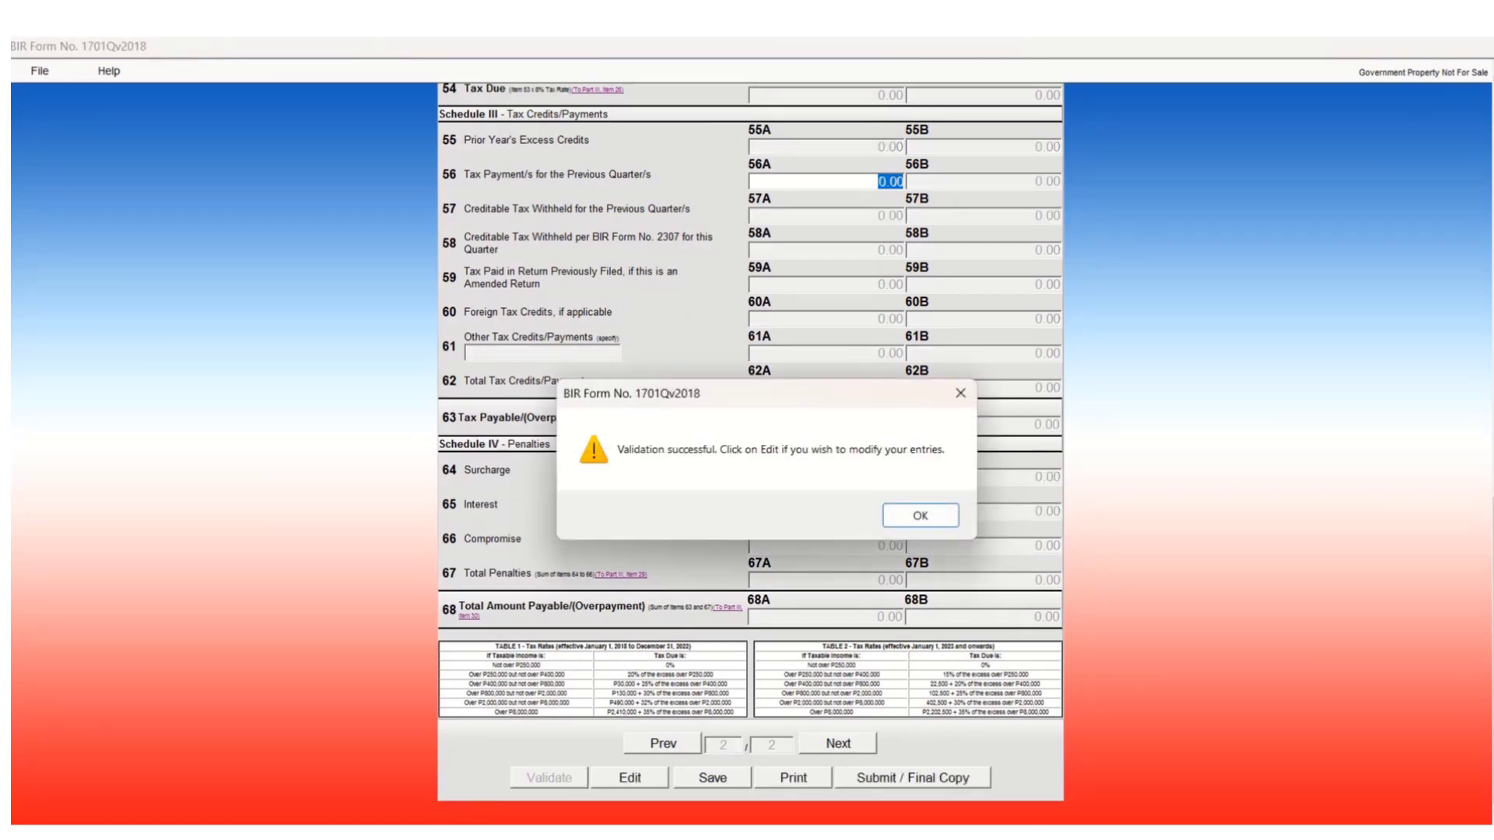
key("Return")
left_click(712, 777)
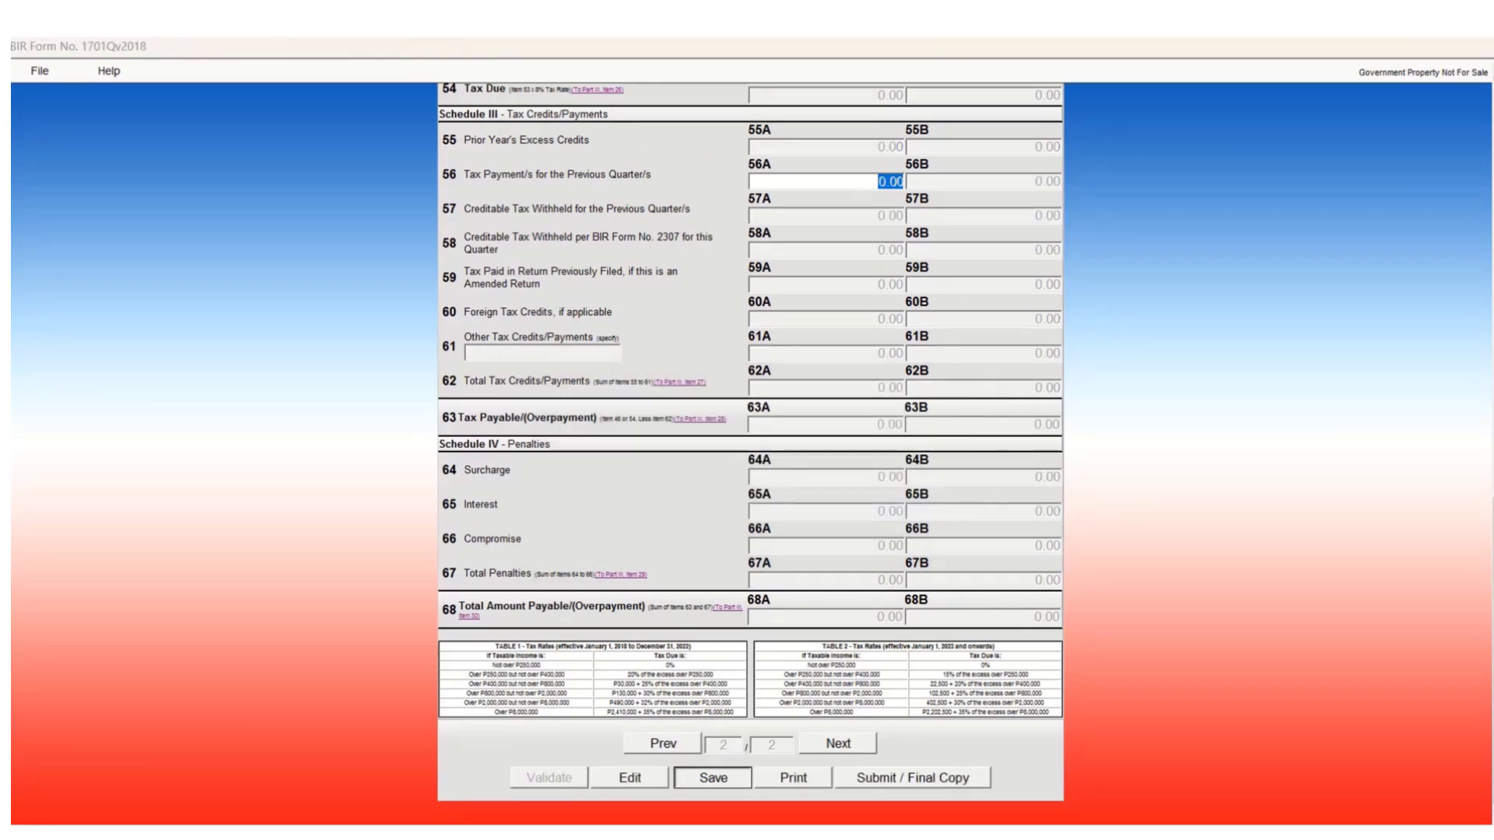
Confirm the form-saved and background-information-saved messages, then review the 88,000.00 taxable income.
key("Return")
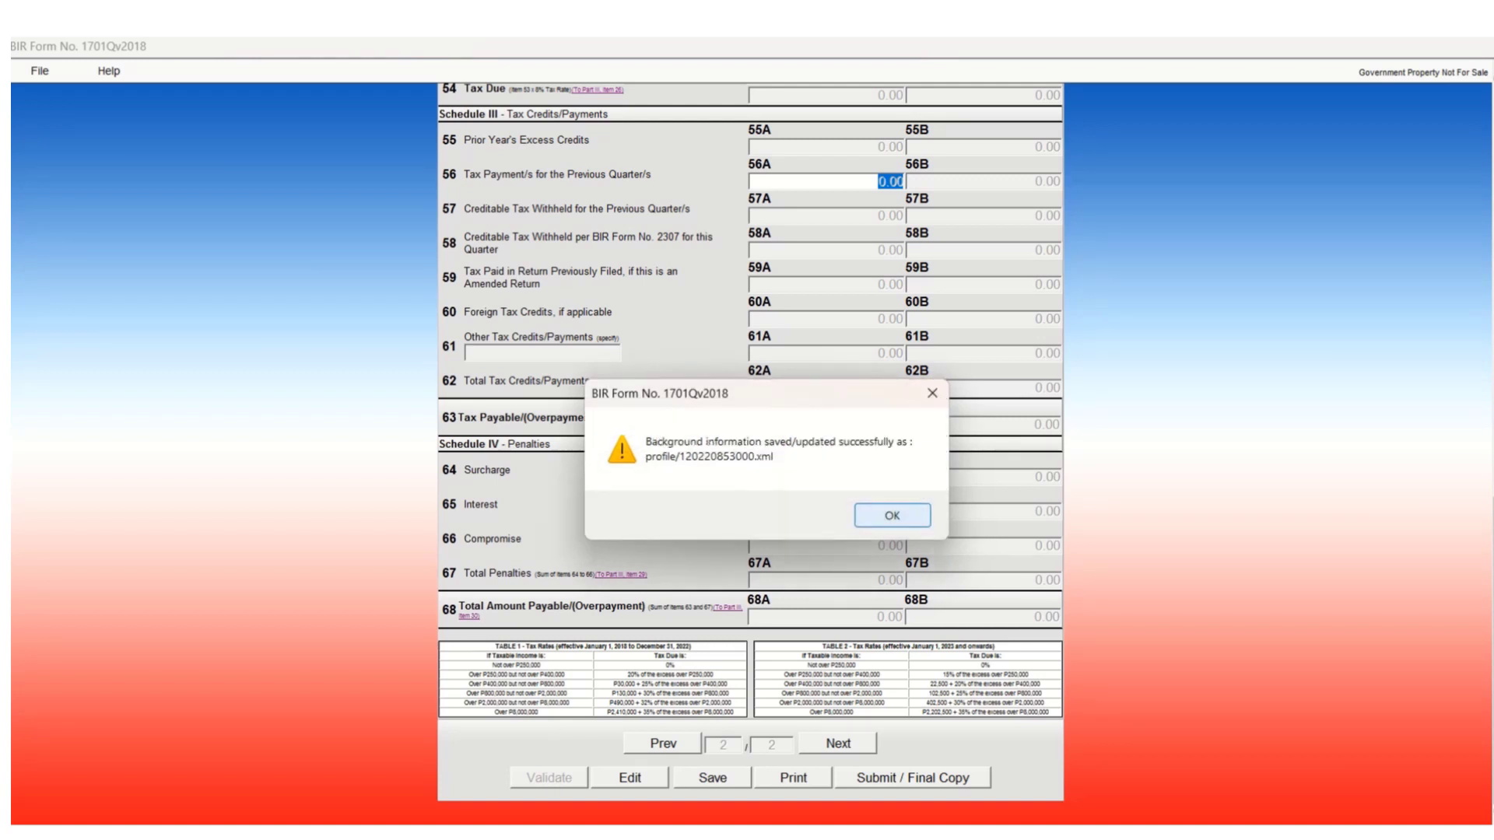
key("Return")
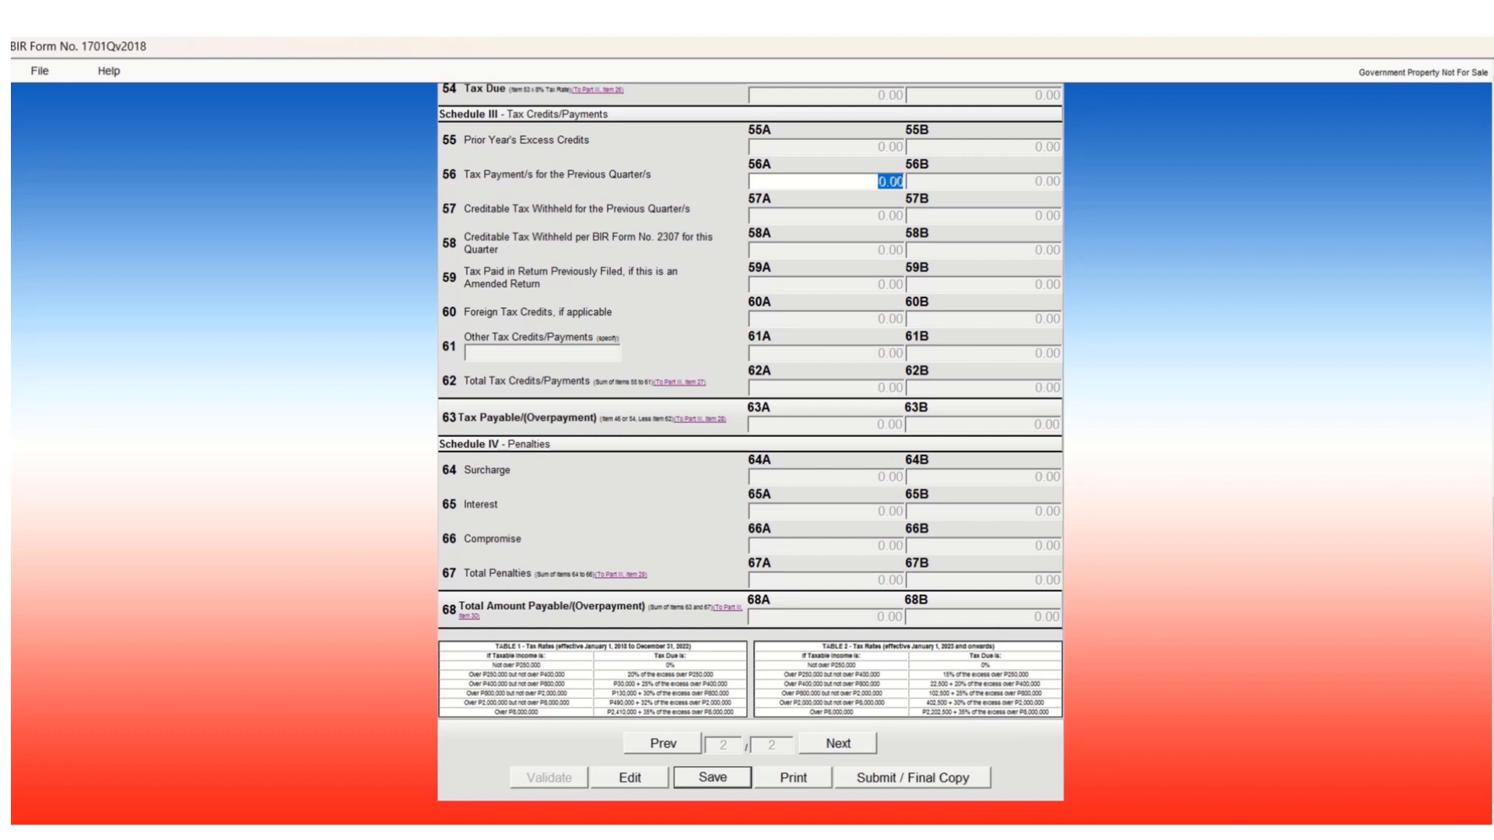
scroll(750, 454, "up", 6)
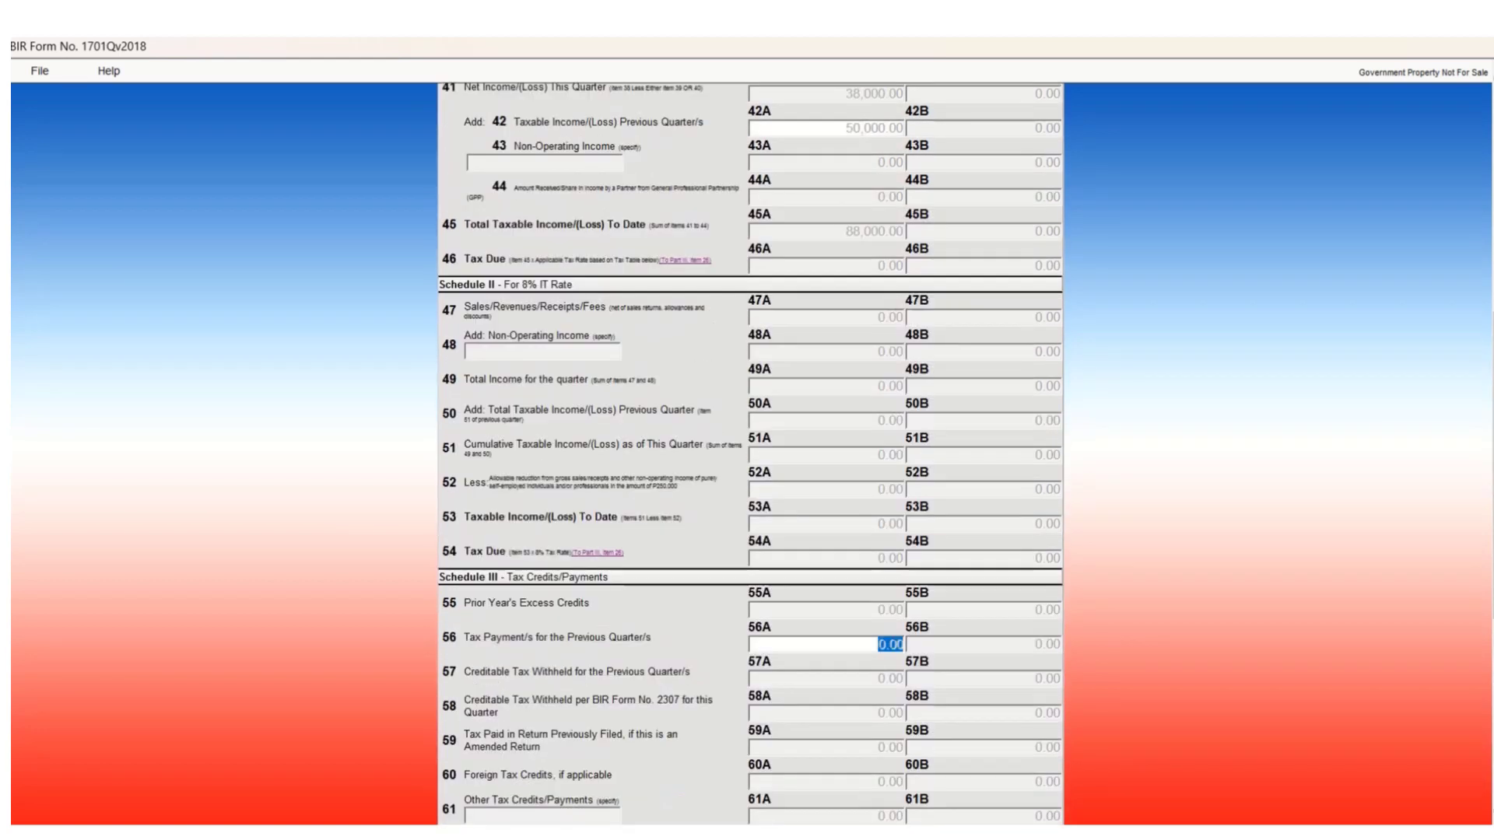
scroll(750, 454, "up", 6)
scroll(750, 454, "down", 12)
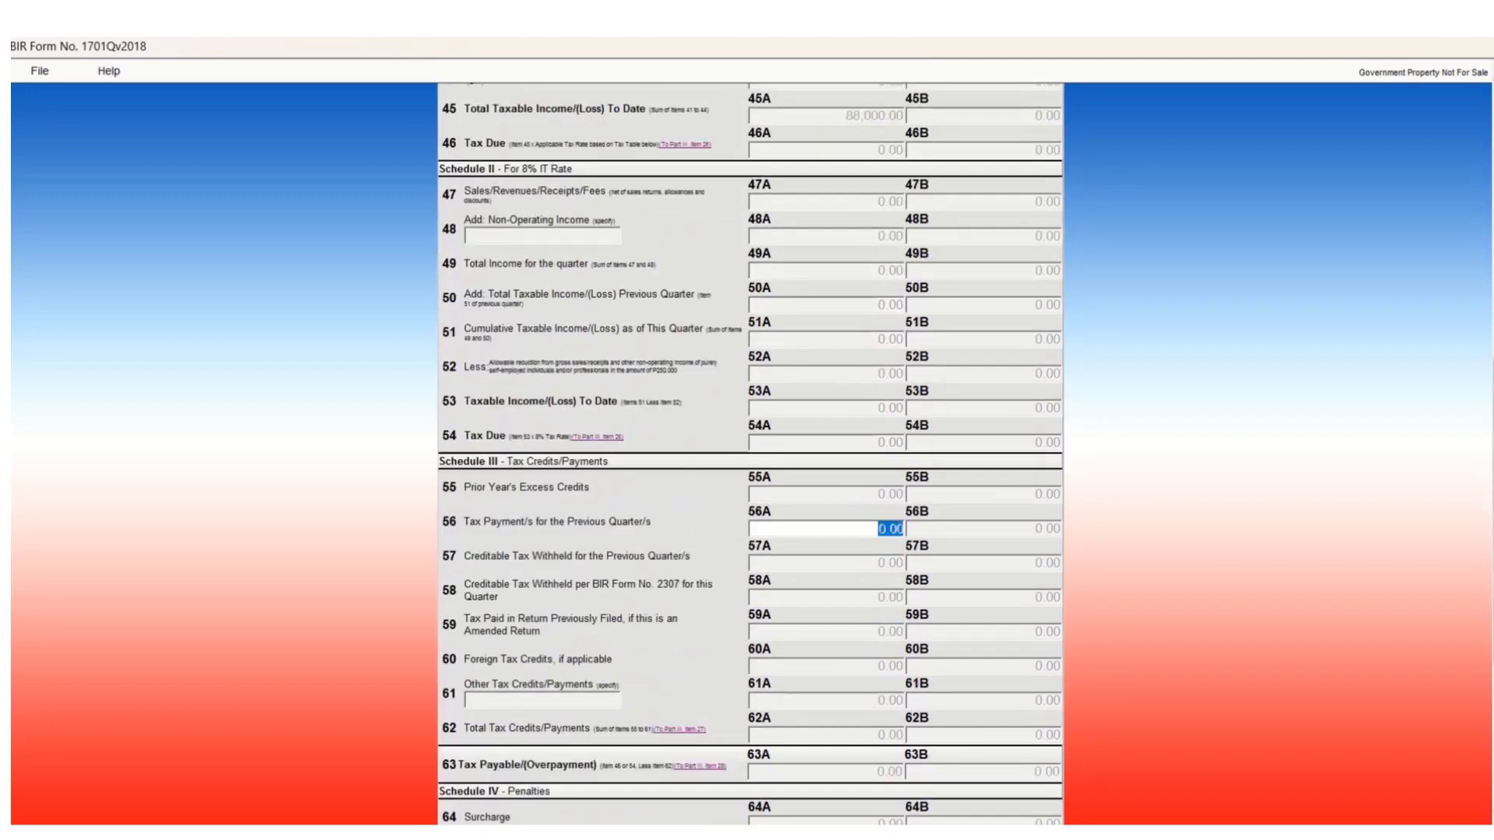